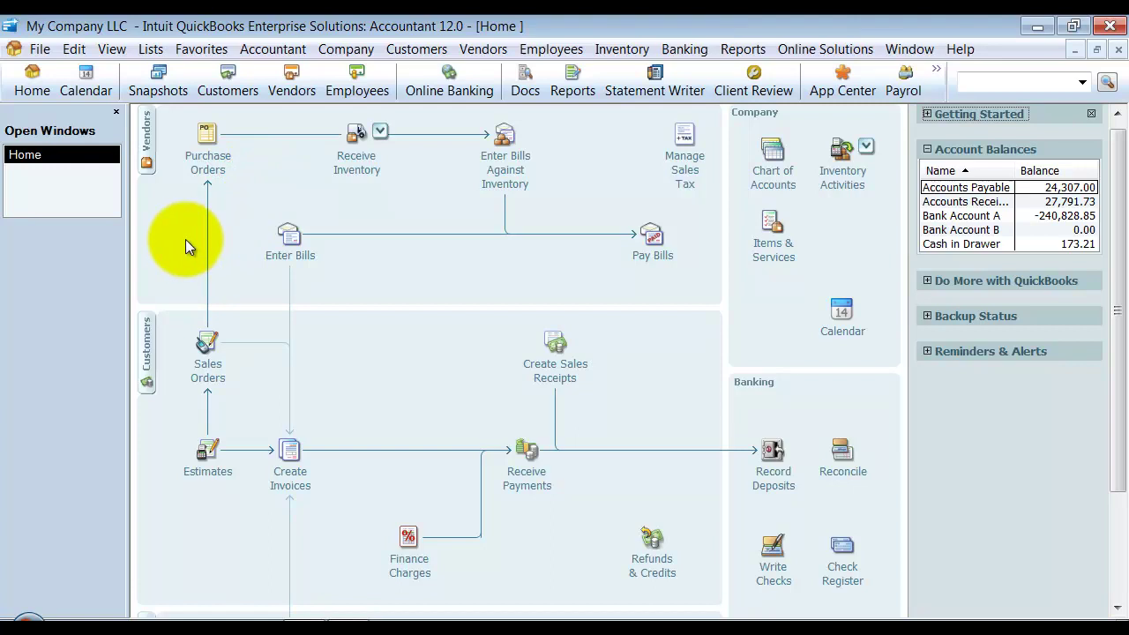
Open the company-level Items & Inventory preferences
click(78, 51)
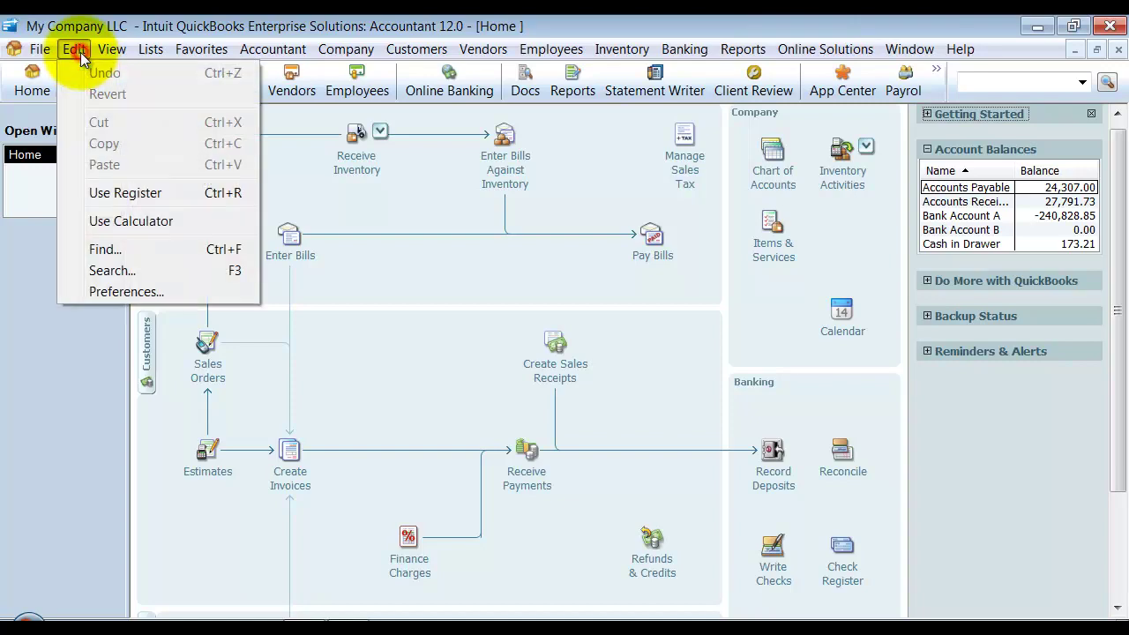
click(109, 290)
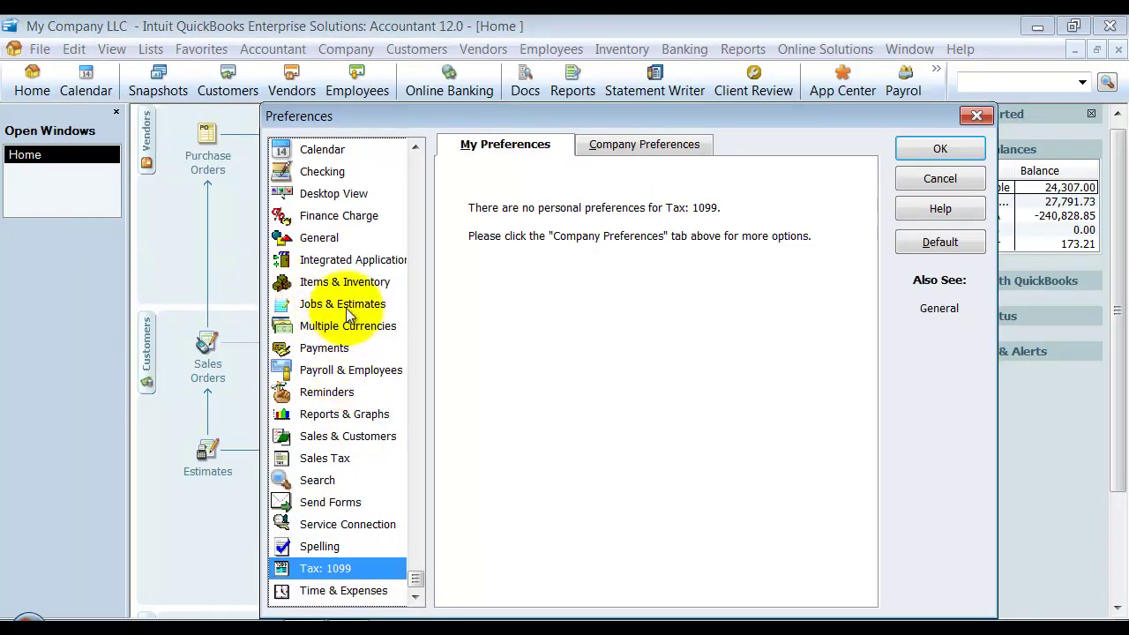
click(345, 282)
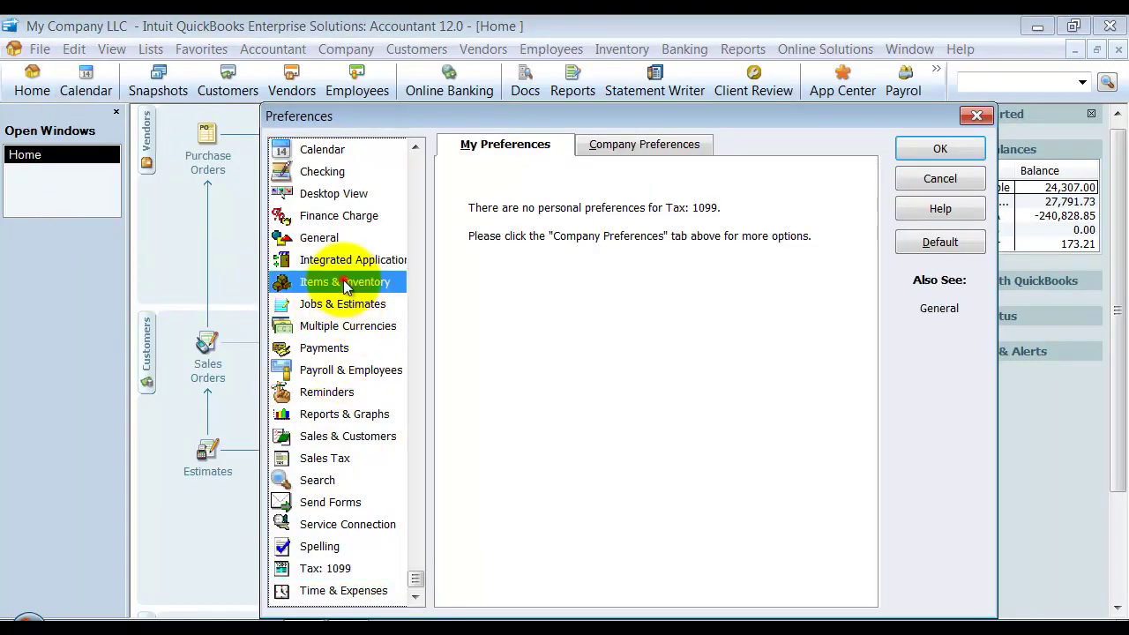
click(638, 146)
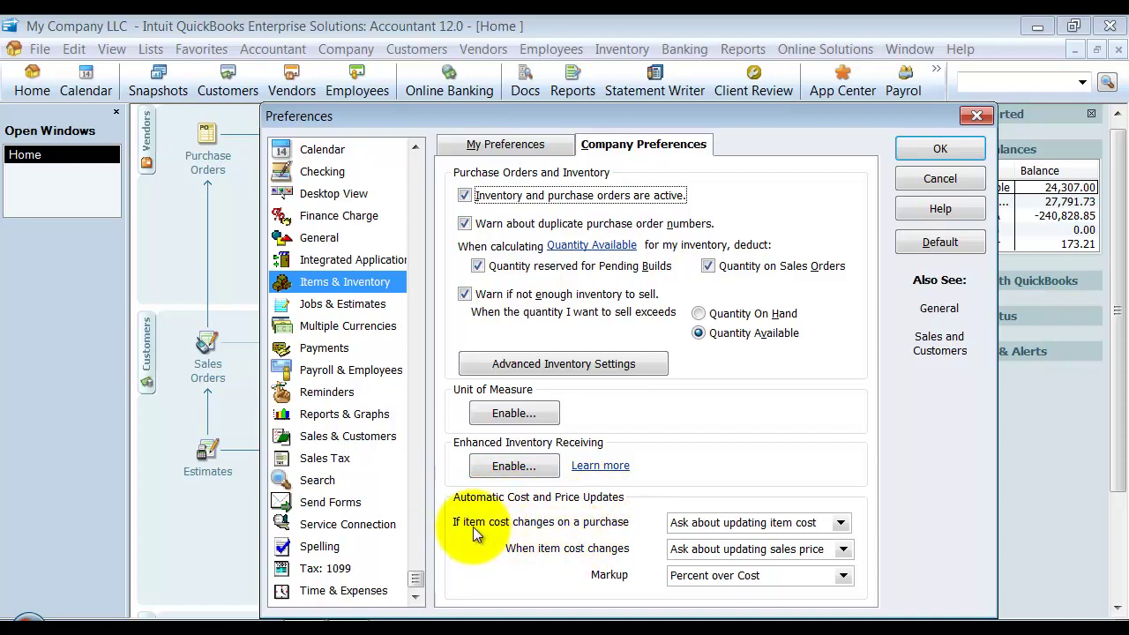
Set automatic updates to ask about updating item cost and sales price, with markup as Percent over Cost, and save the preferences
click(755, 523)
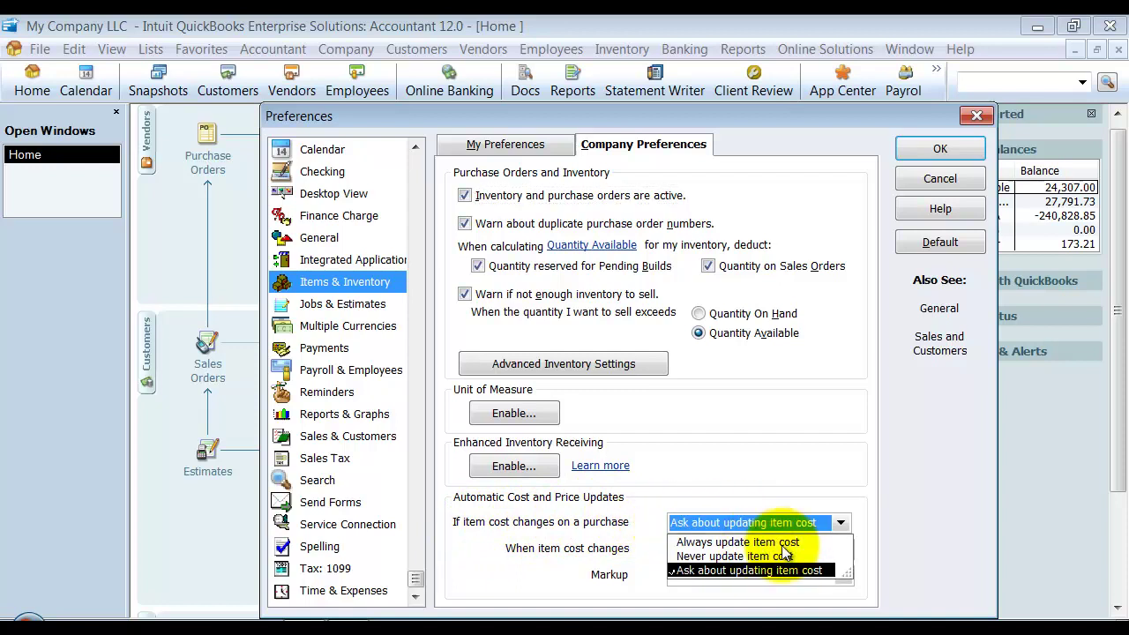
click(776, 571)
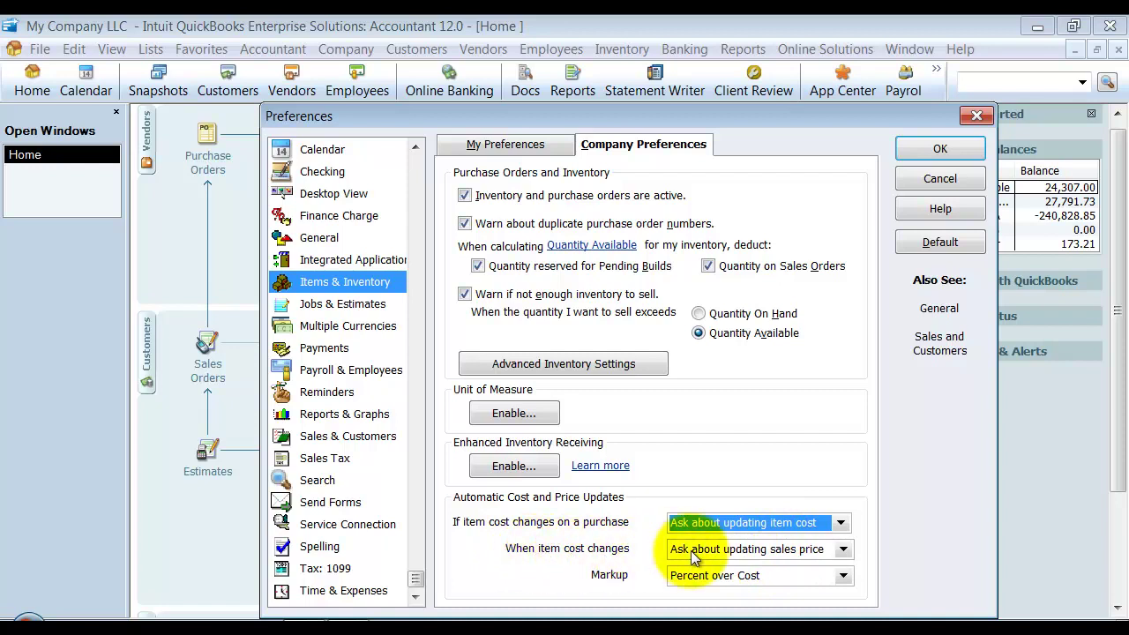
click(730, 548)
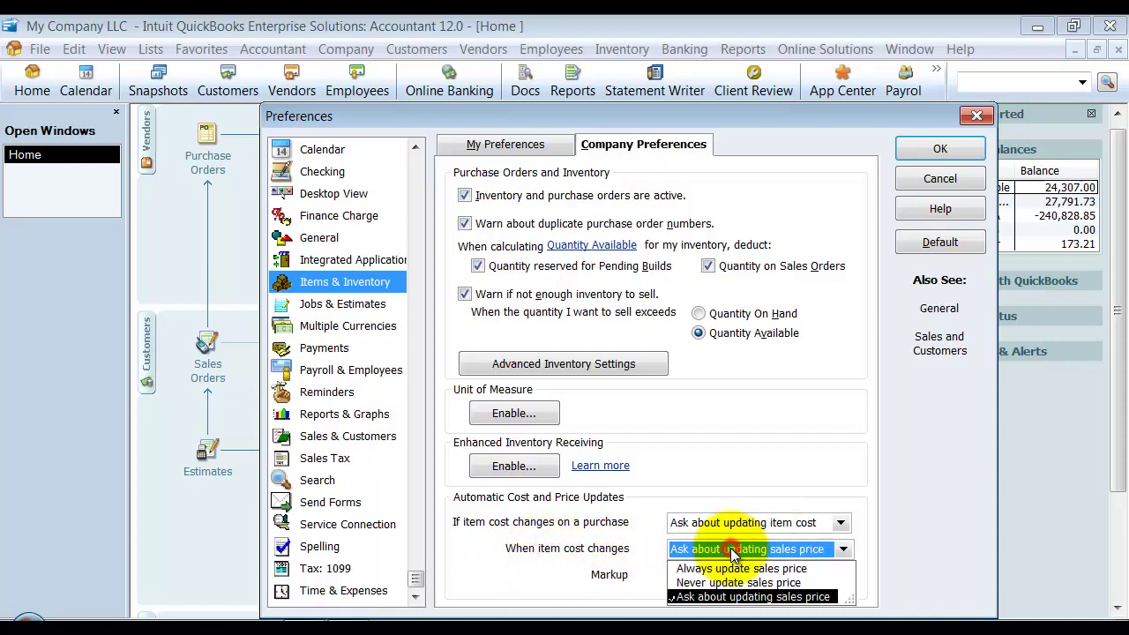
click(737, 598)
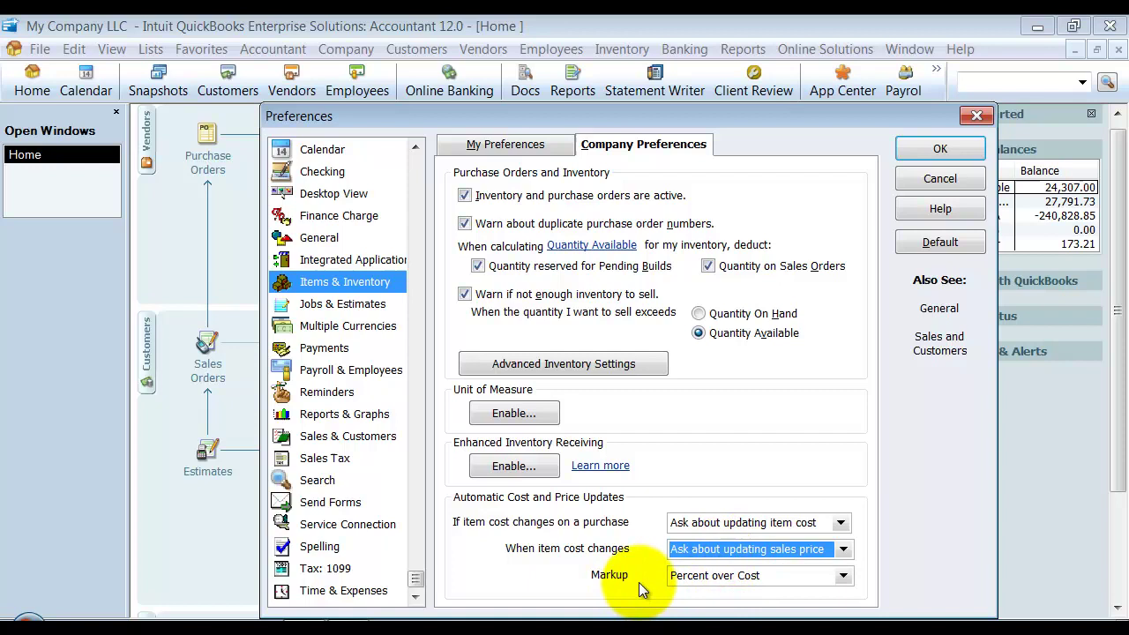
click(778, 577)
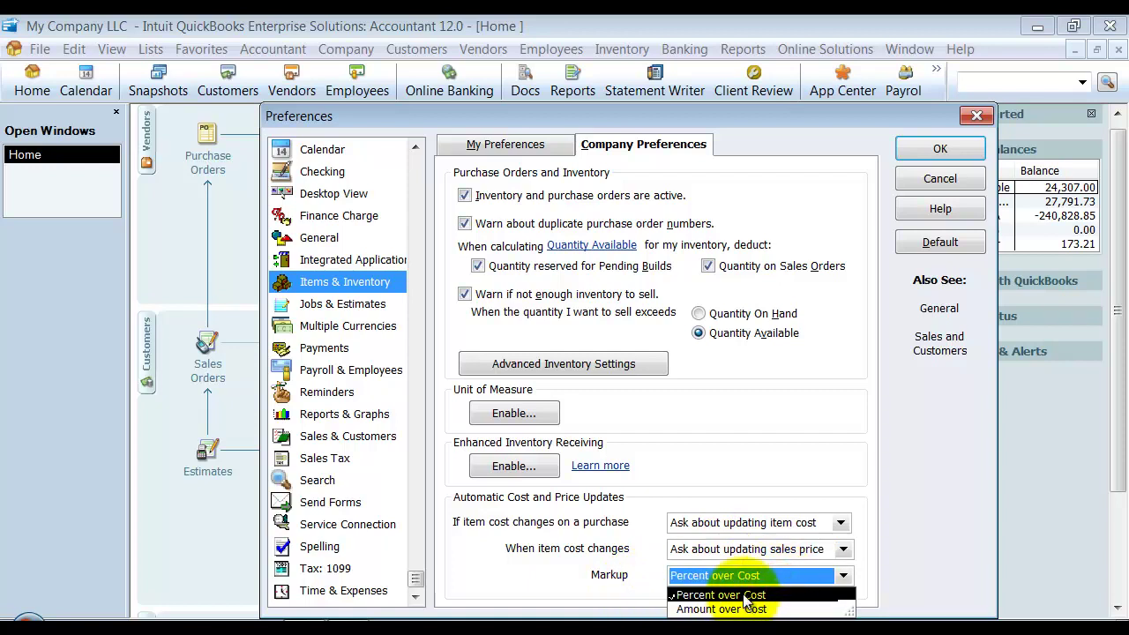
click(744, 596)
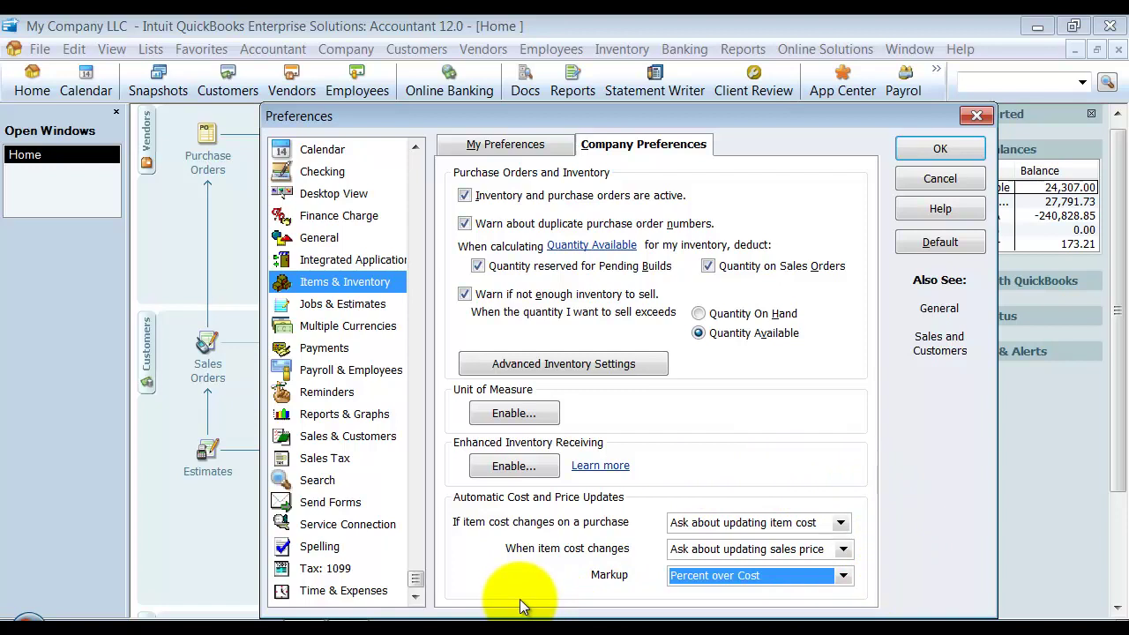
click(922, 149)
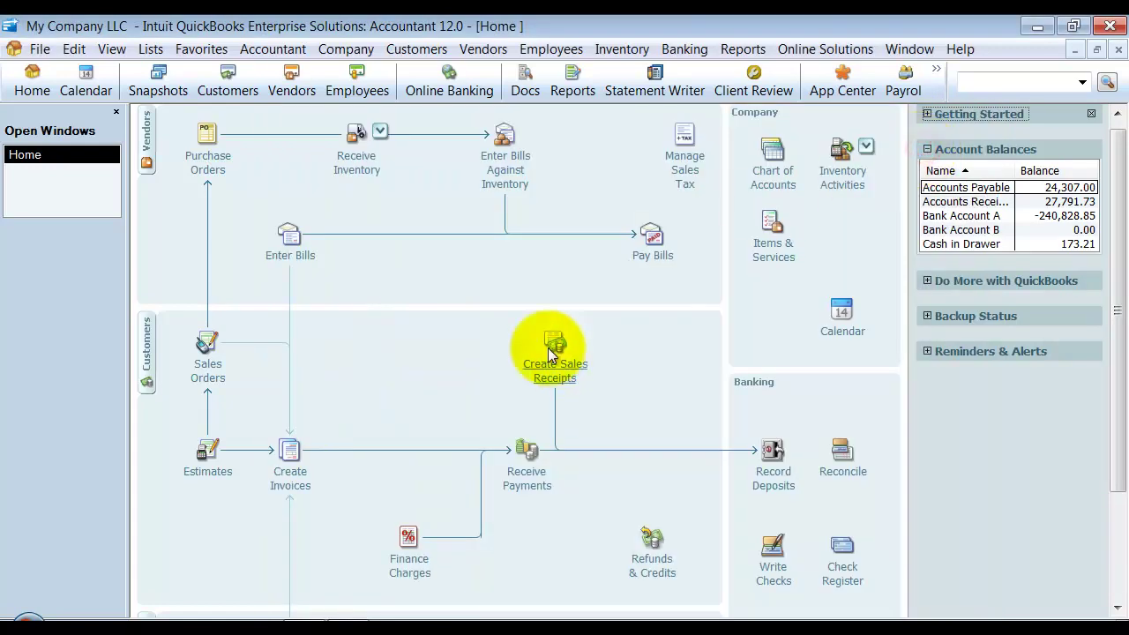
Start a new item in the Items & Services list
click(770, 256)
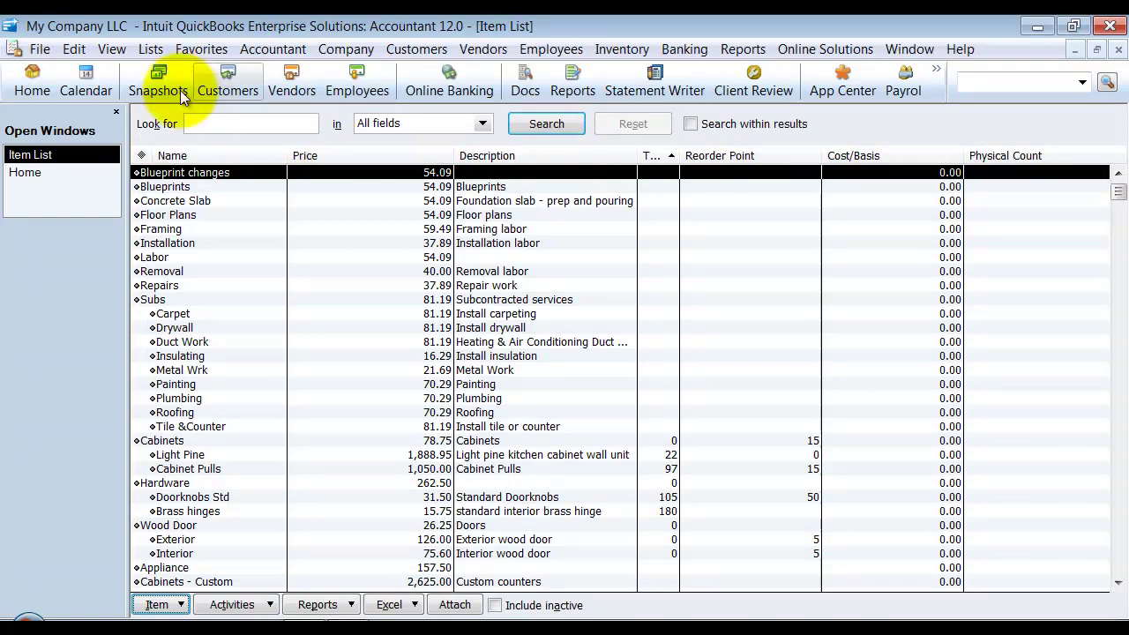
click(157, 604)
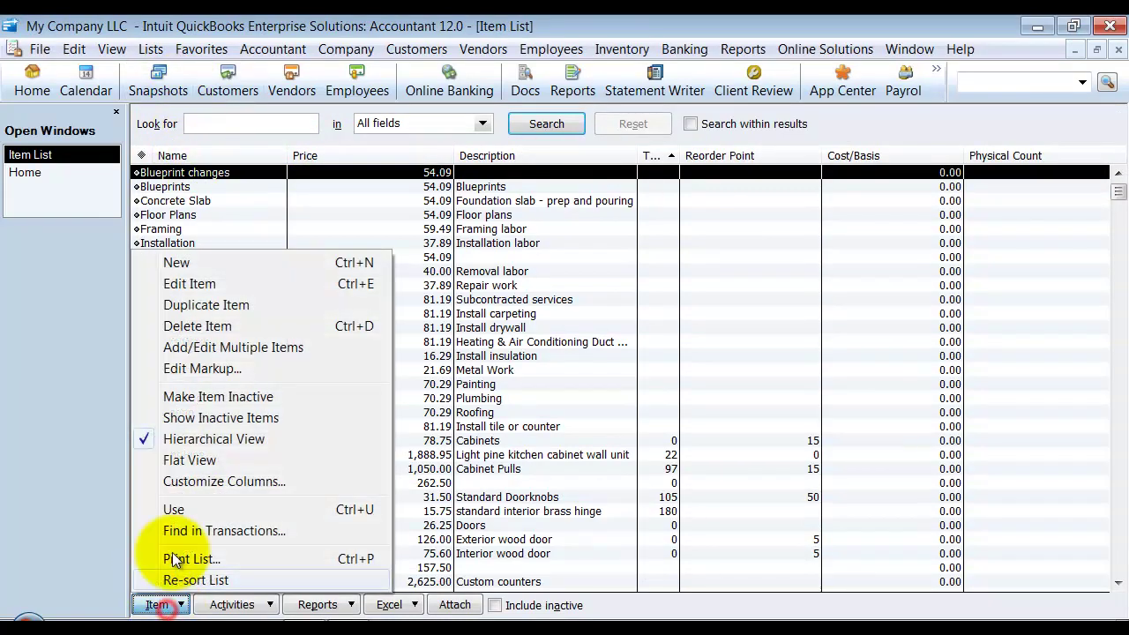
click(225, 265)
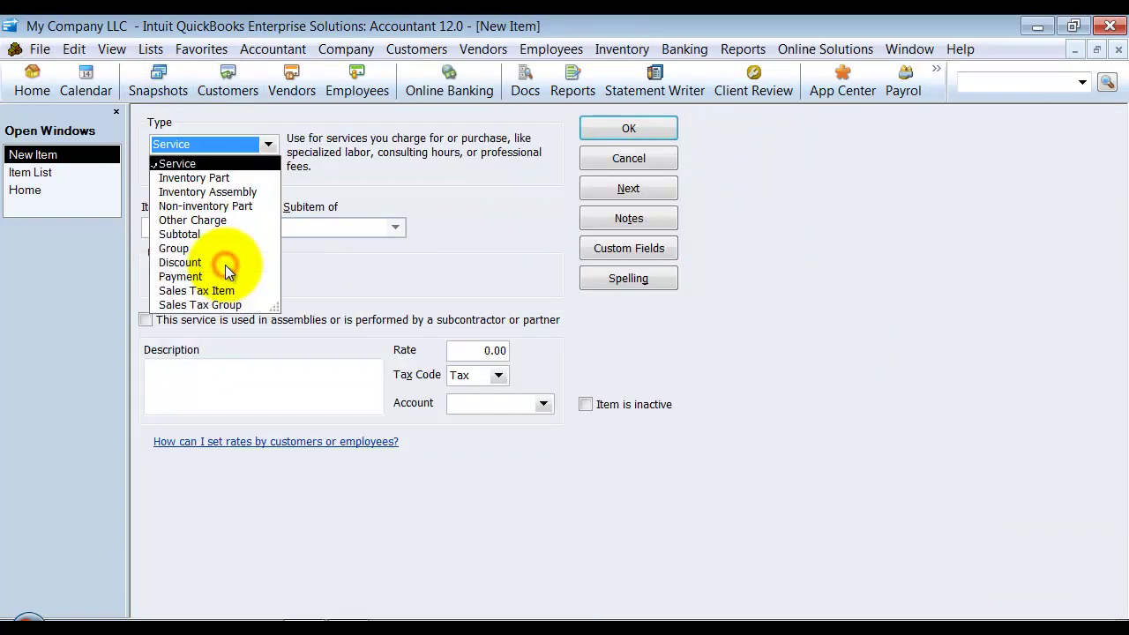
Try the Service and Non-inventory Part types for the new item, enabling the used-in-assemblies option for each
click(183, 163)
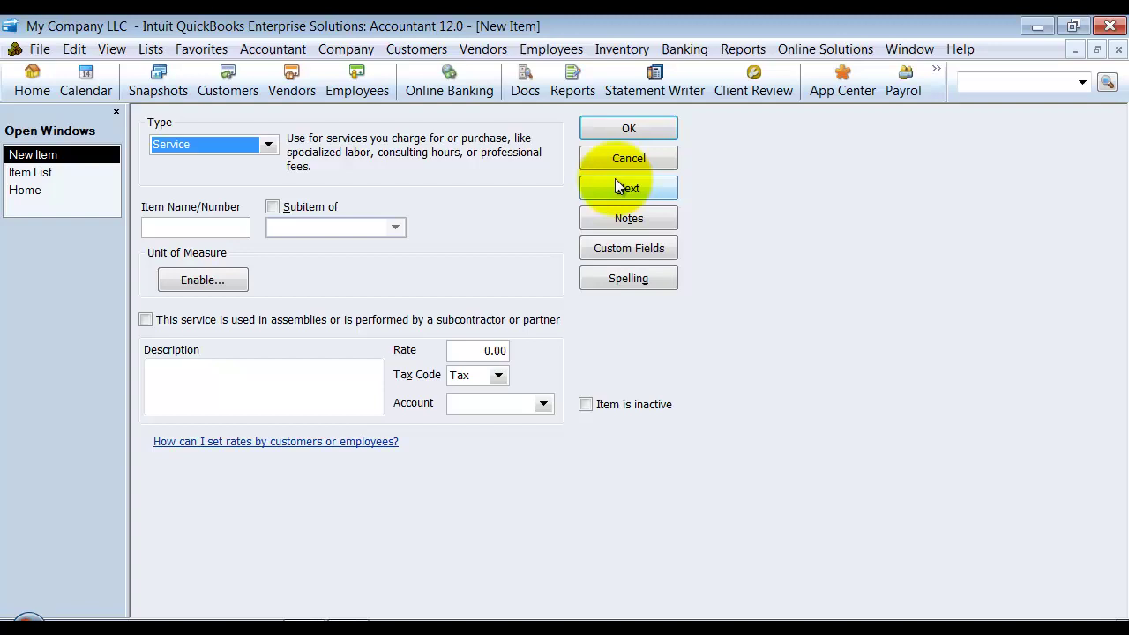
click(146, 319)
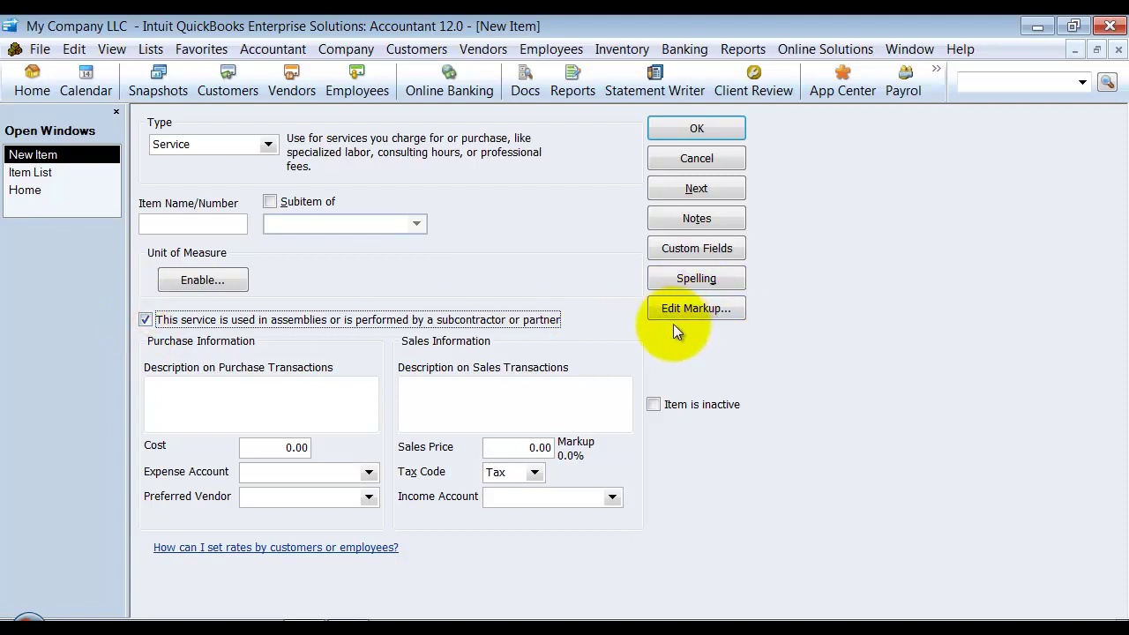
click(269, 145)
click(208, 206)
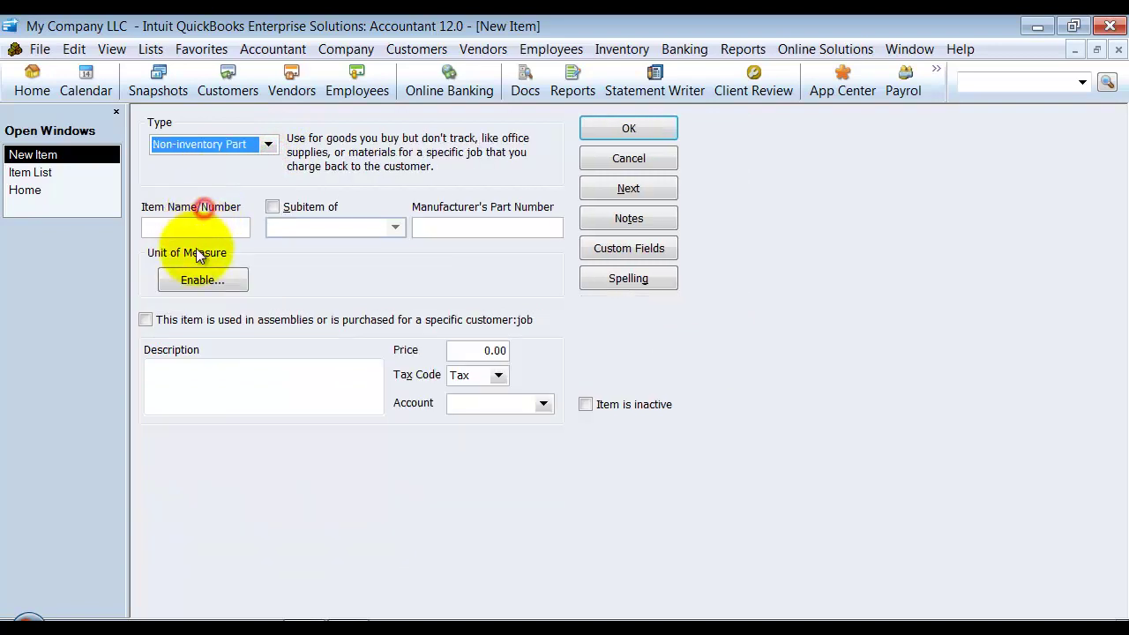
click(146, 320)
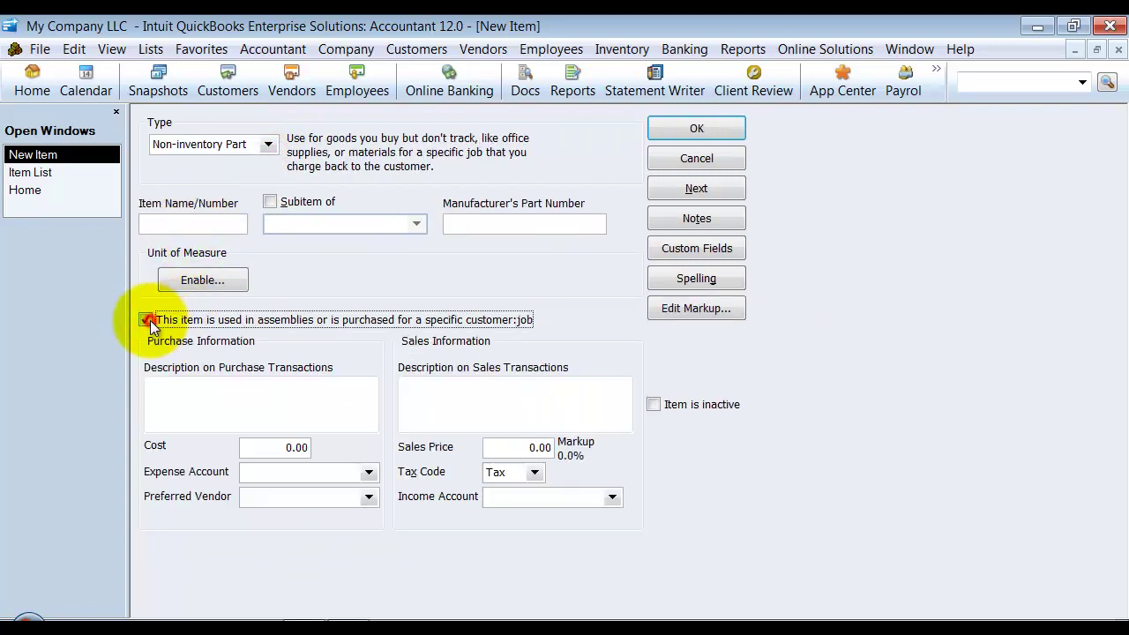
click(266, 144)
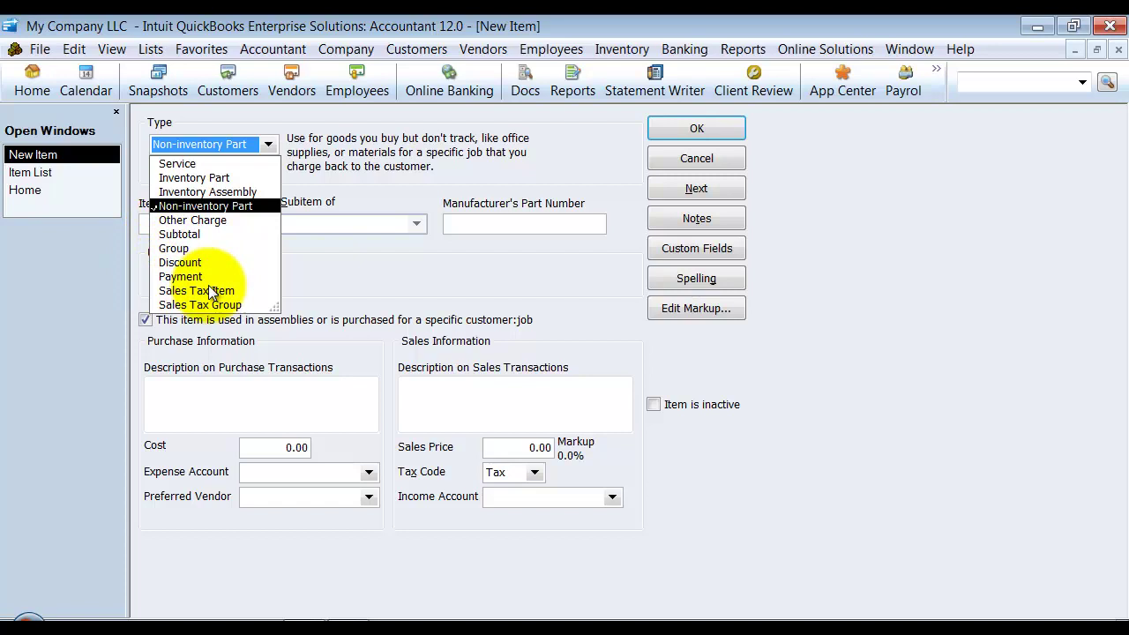
click(351, 300)
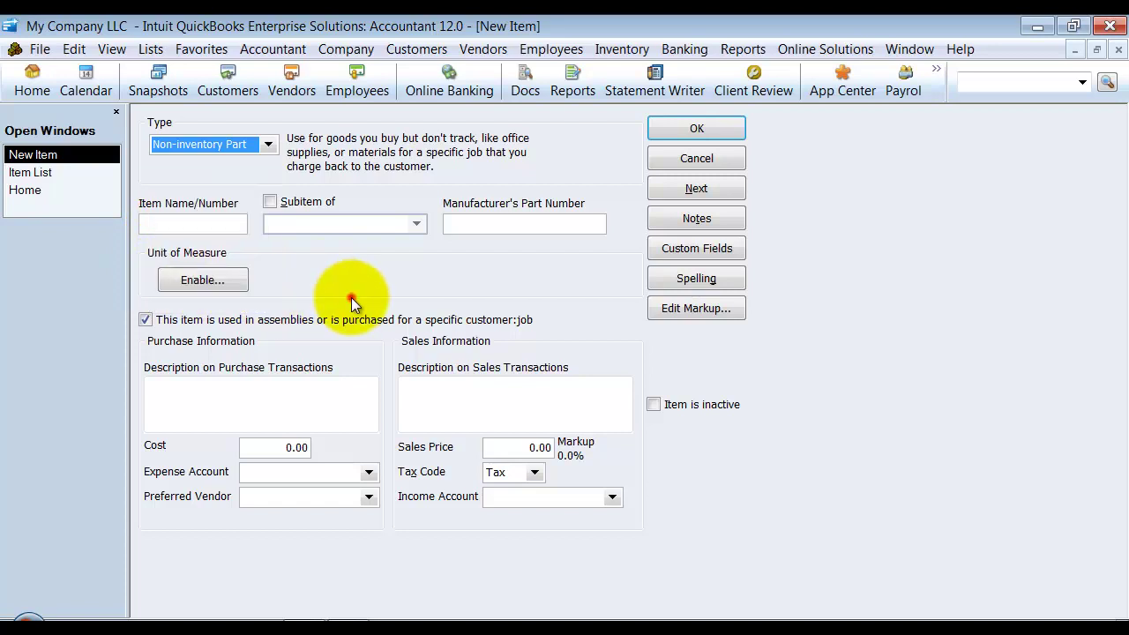
Make the item an Inventory Part named "Part A Change" and copy that name into its purchase description
click(267, 145)
click(216, 178)
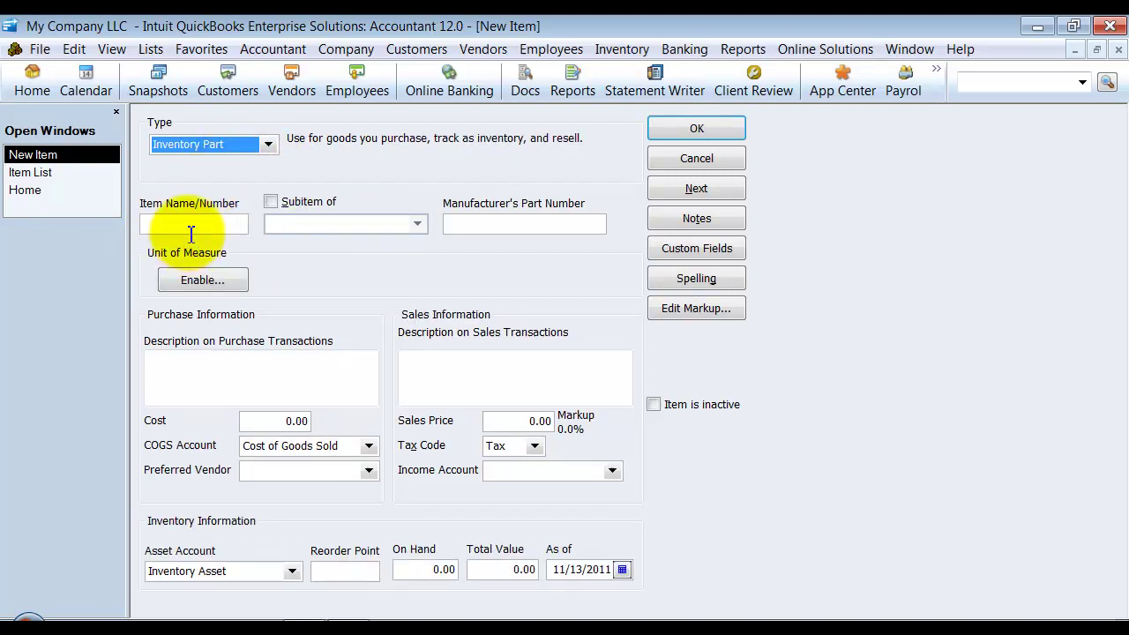
click(187, 227)
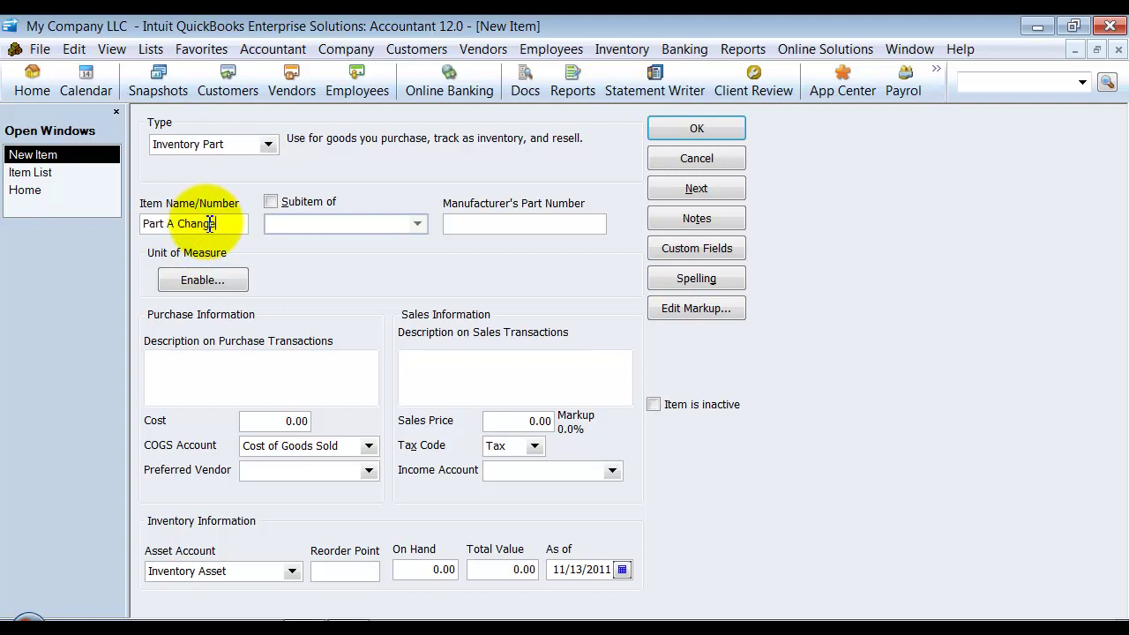
drag(217, 223, 16, 227)
key(ctrl+c)
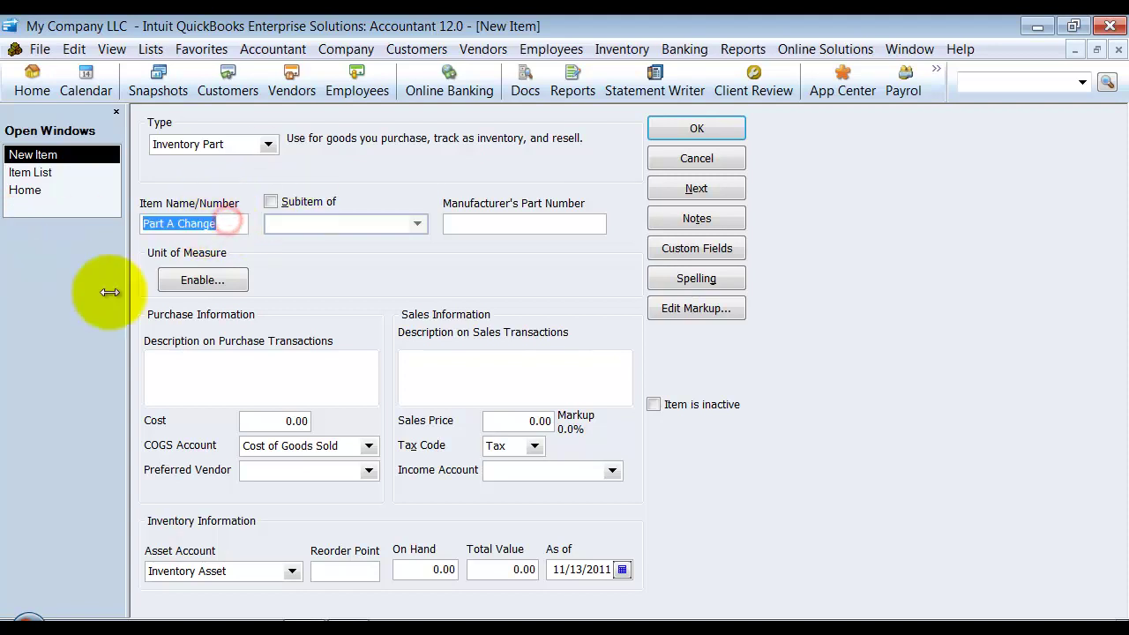
click(182, 392)
key(ctrl+v)
key(Tab)
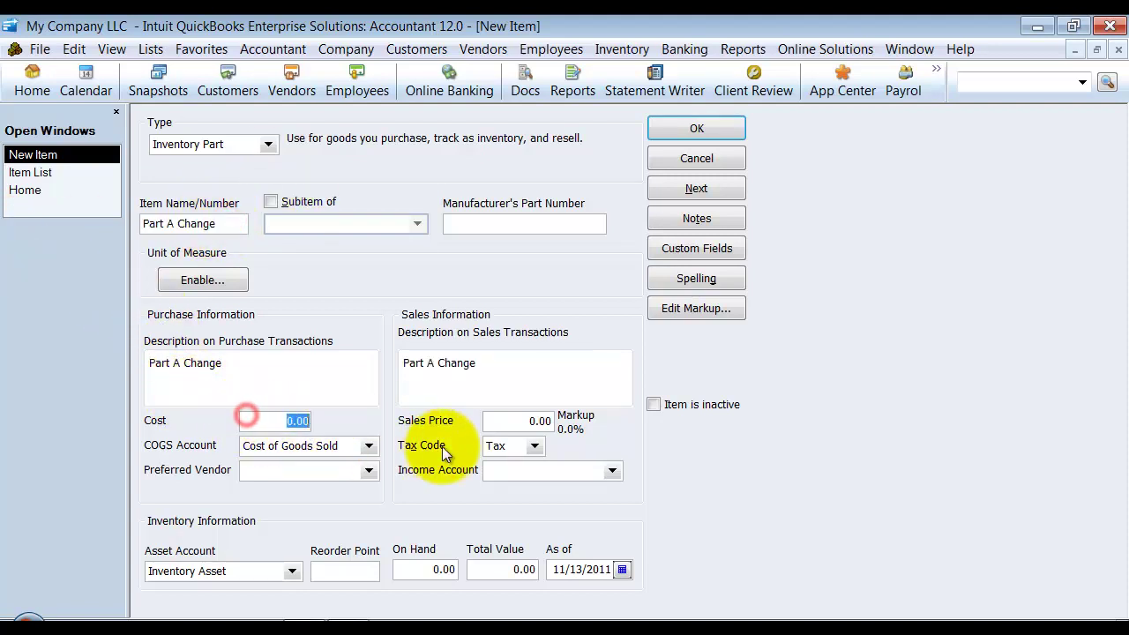
Set the part's cost to 10 and its sales price to 100
text(10)
key(Tab)
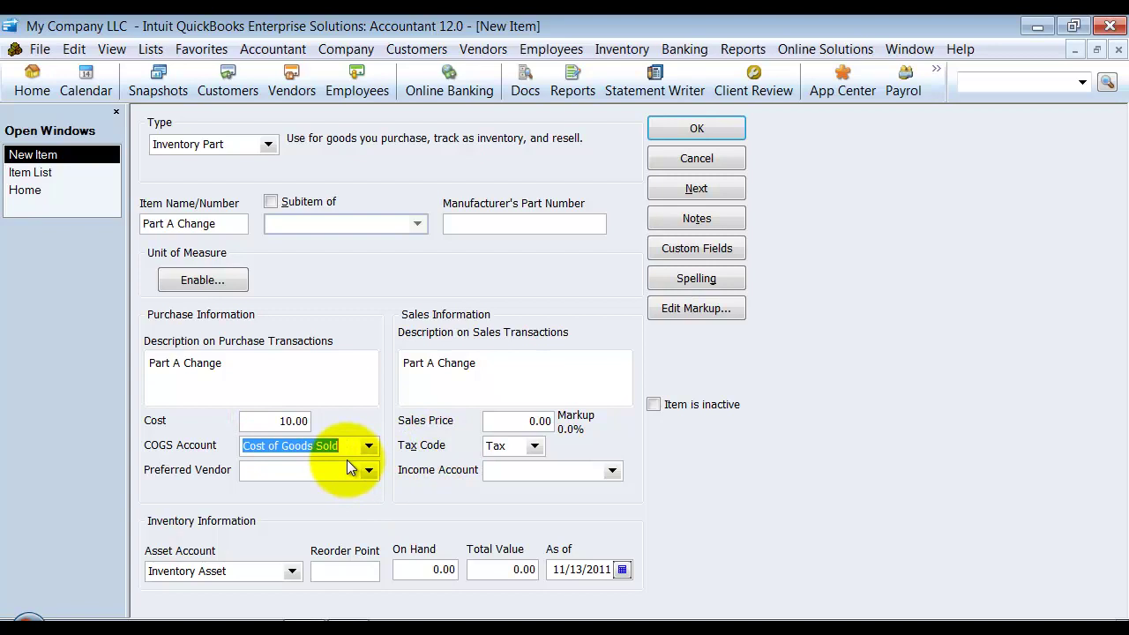
click(514, 421)
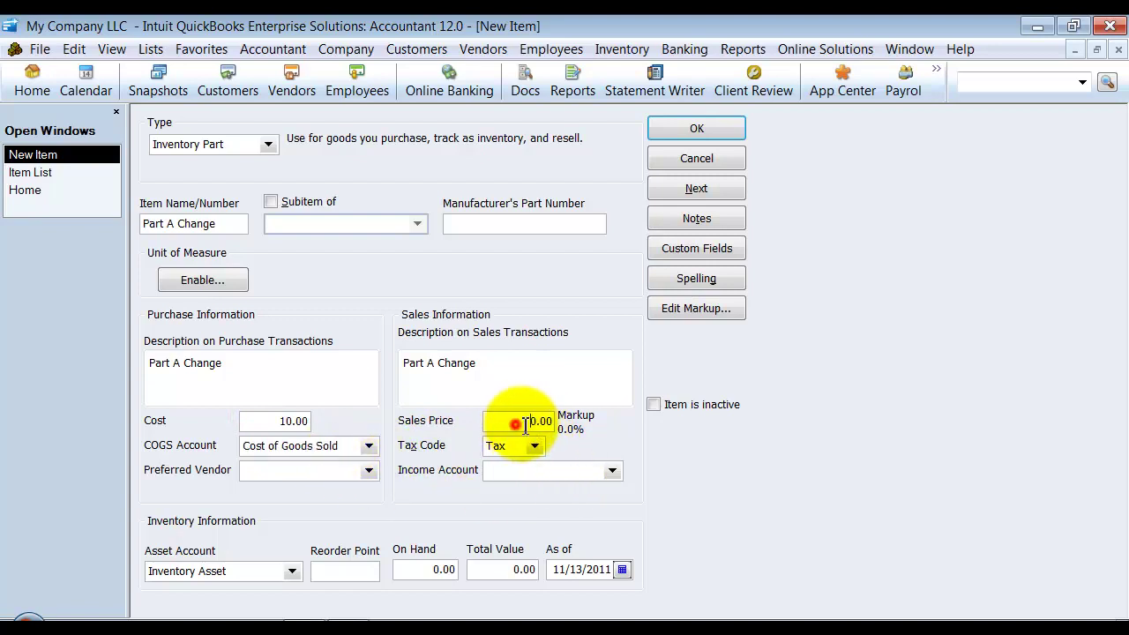
text(100)
key(Tab)
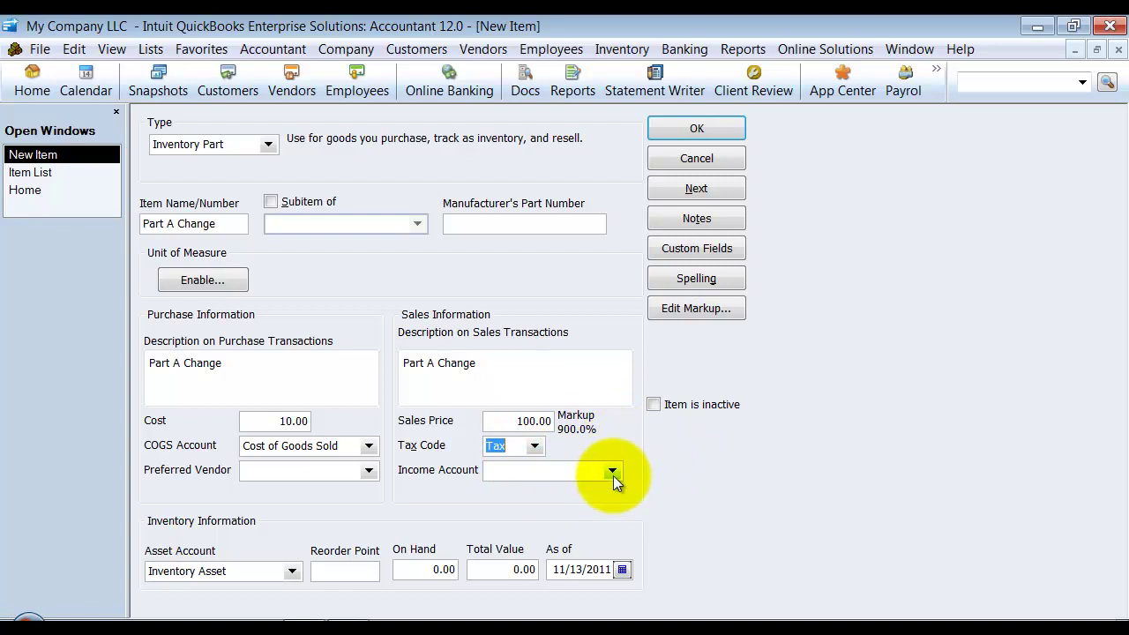
Set the part's tax code to Non and its income account to Materials Income under Construction Income
click(536, 448)
click(532, 507)
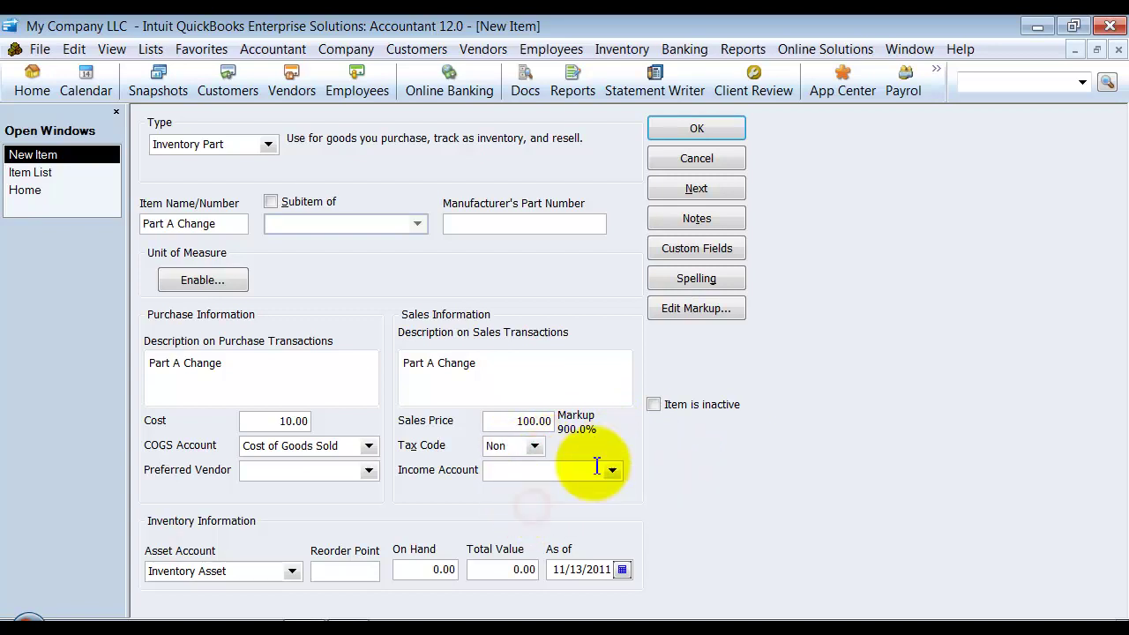
click(611, 468)
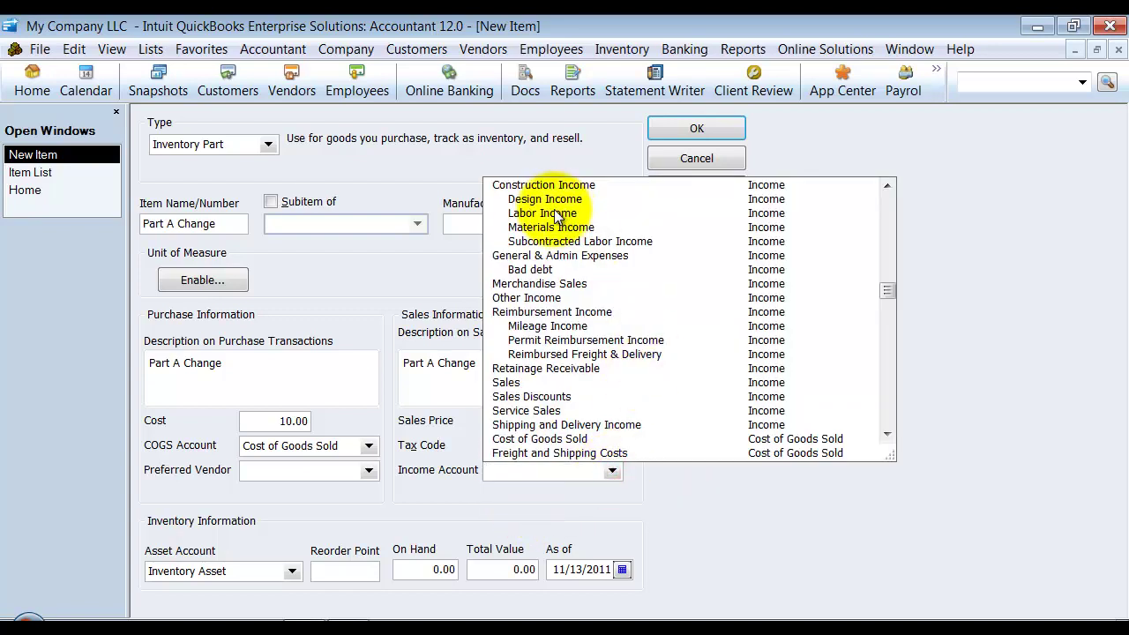
click(547, 228)
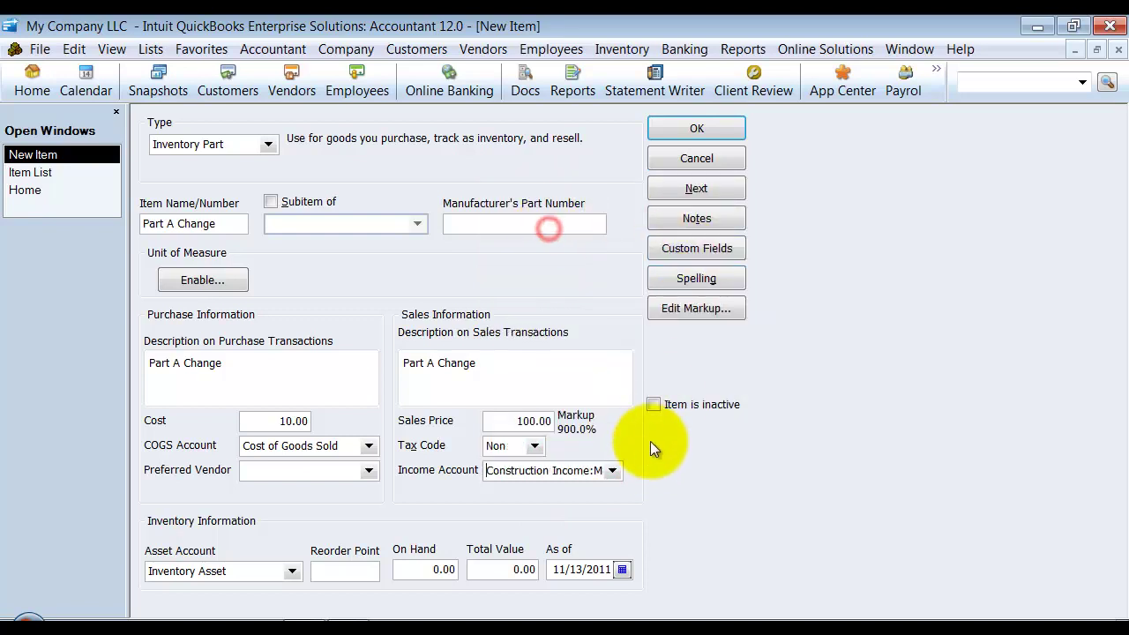
Edit the markup settings of Part A Change and set the markup type to Percent over Cost
click(680, 310)
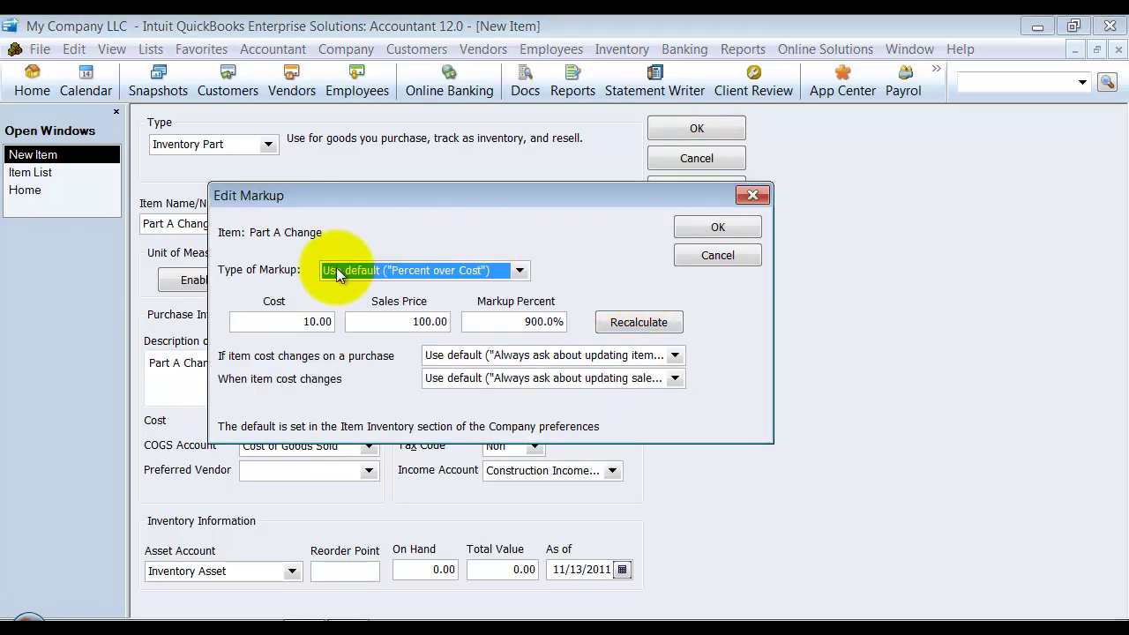
click(521, 270)
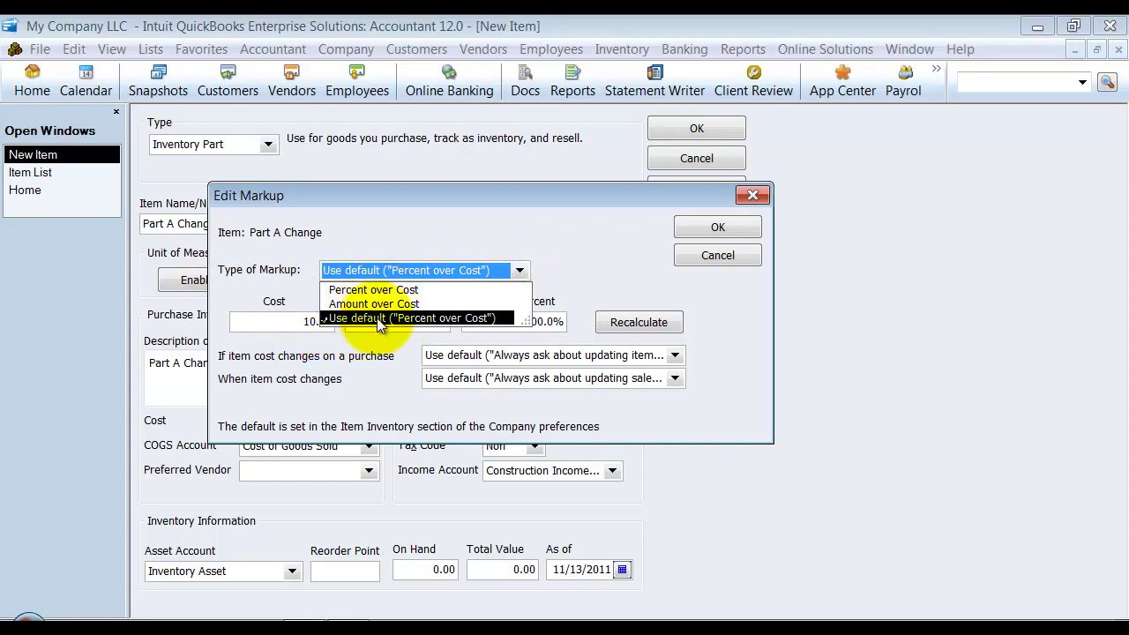
click(375, 319)
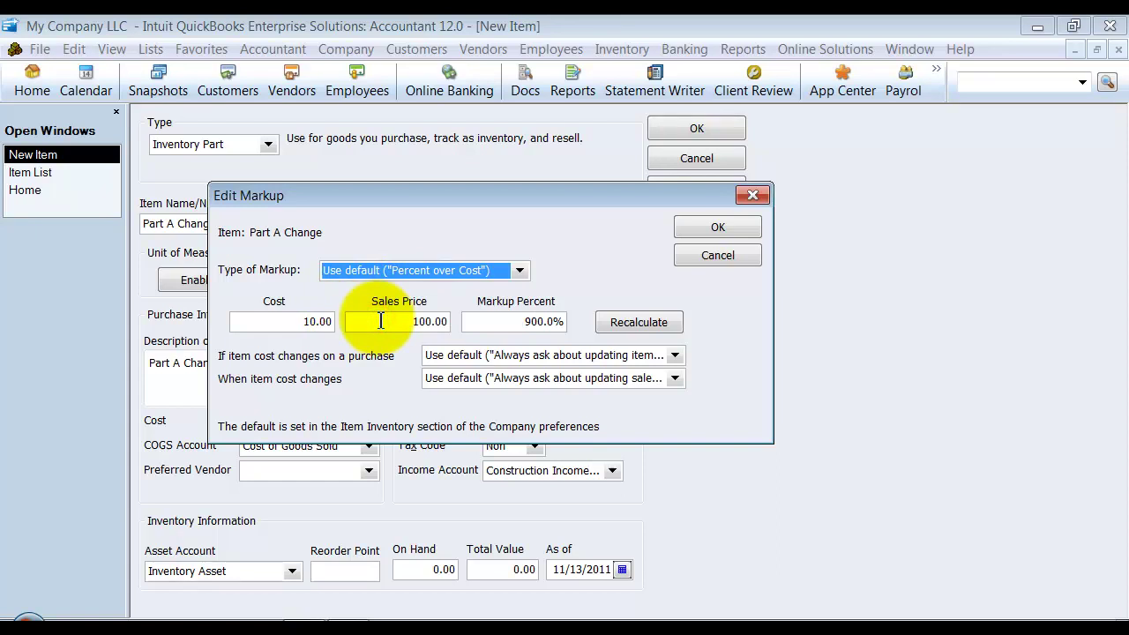
click(380, 270)
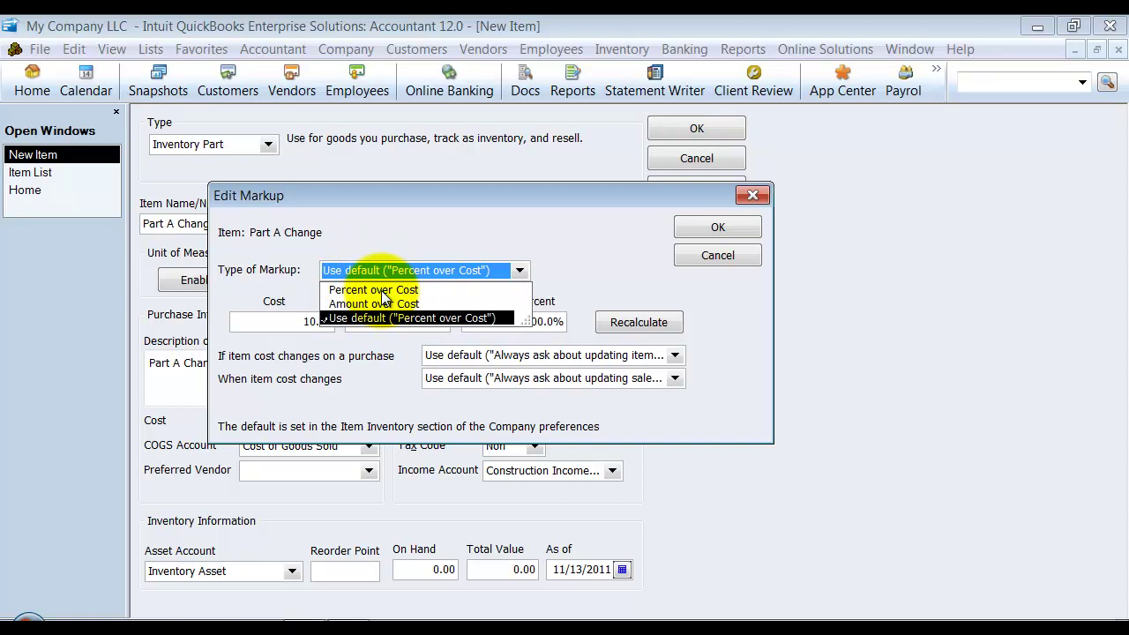
click(382, 291)
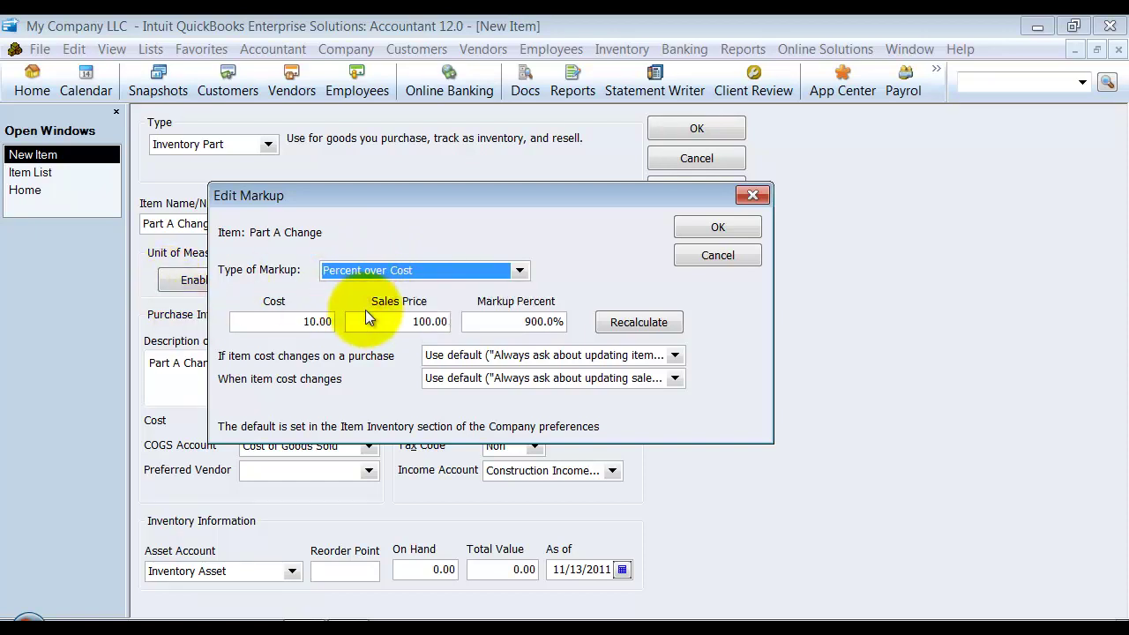
Set the part's markup options to Always ask about updating item cost and Always ask about updating sales price, and save the new item
click(290, 321)
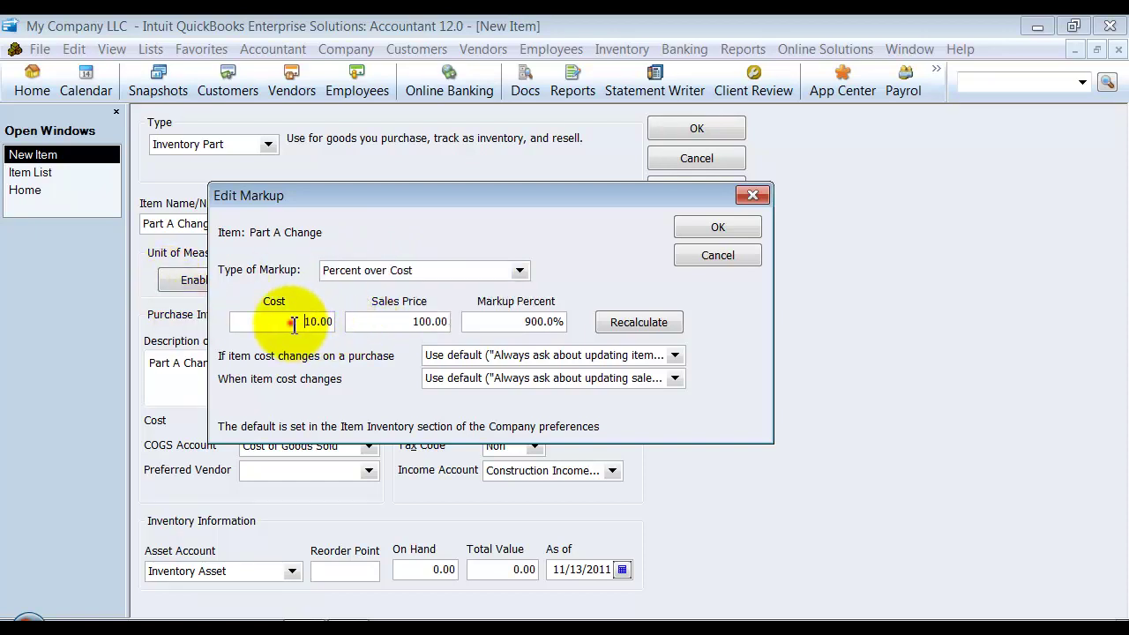
click(379, 321)
click(503, 321)
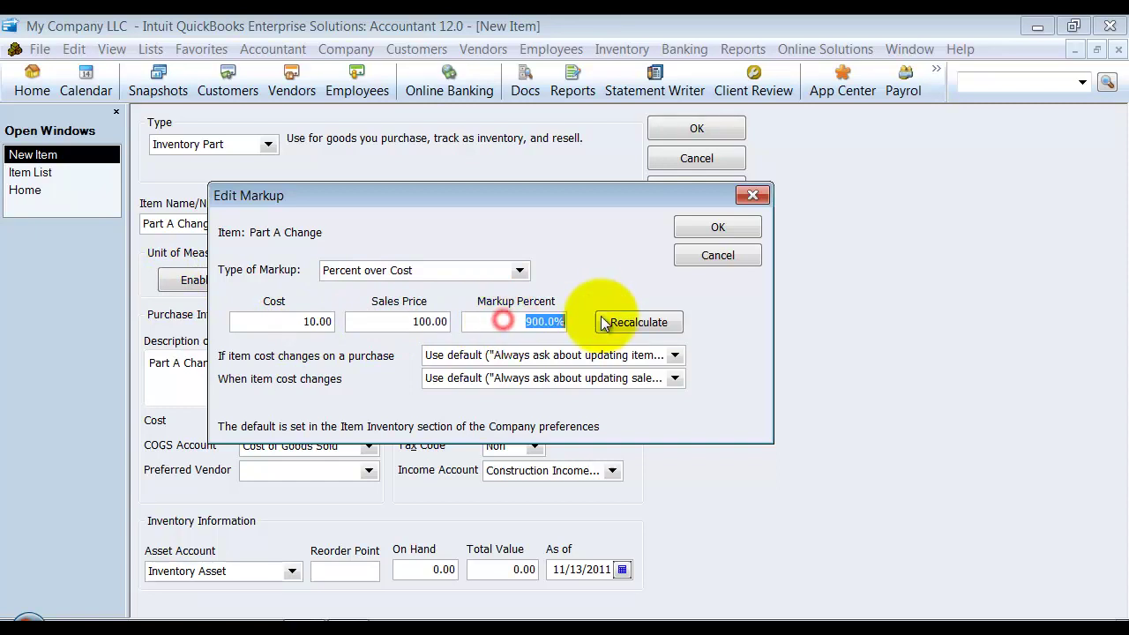
click(451, 360)
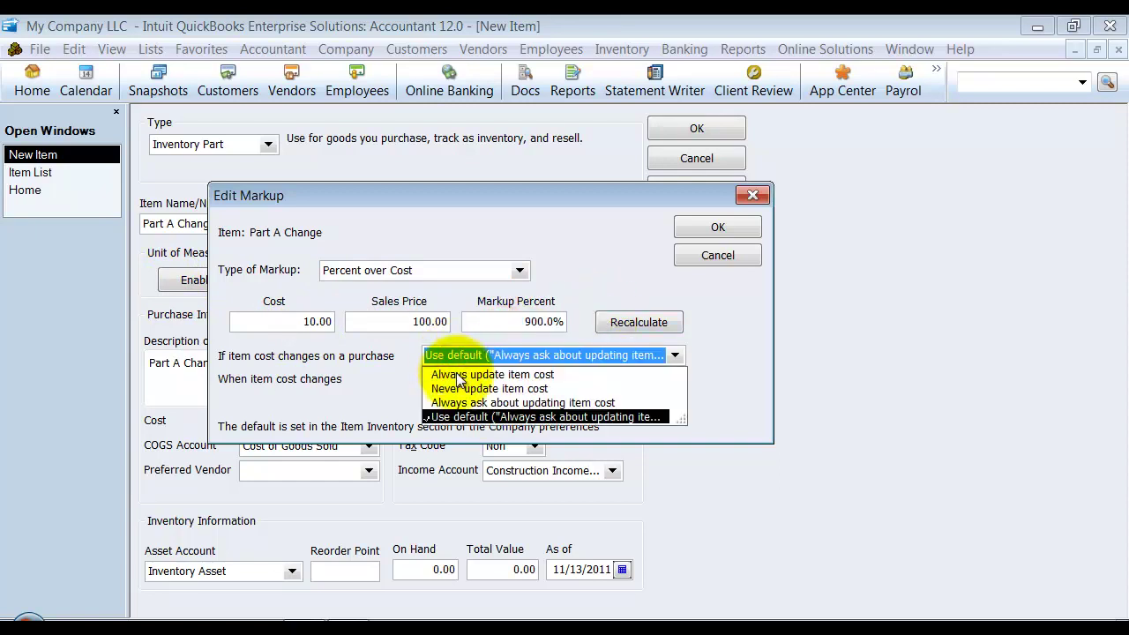
click(461, 403)
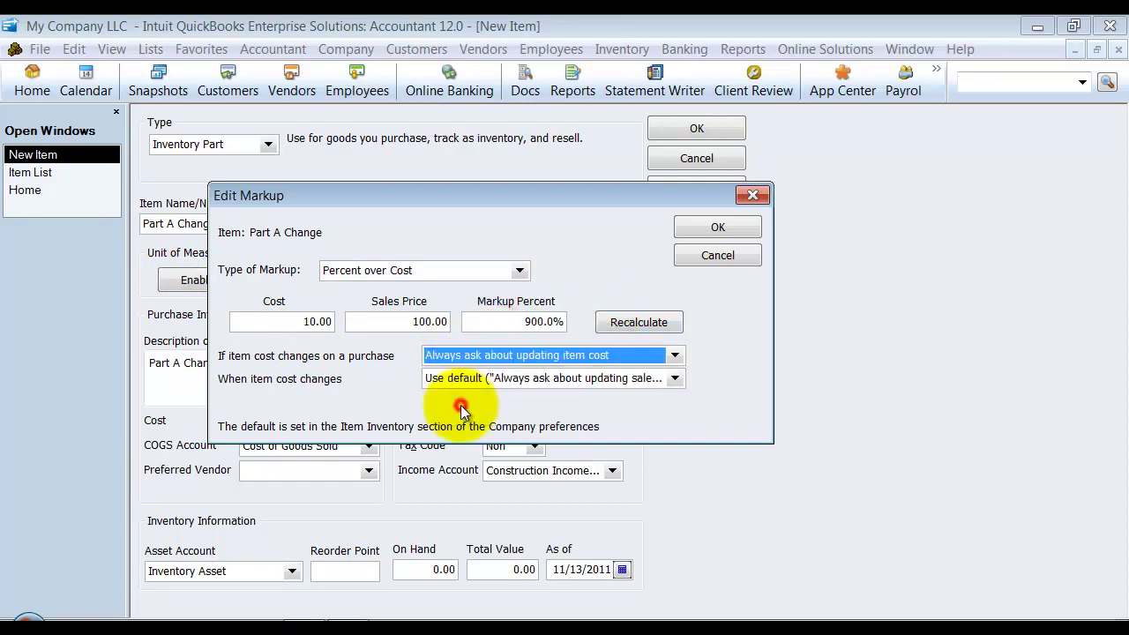
click(454, 379)
click(441, 426)
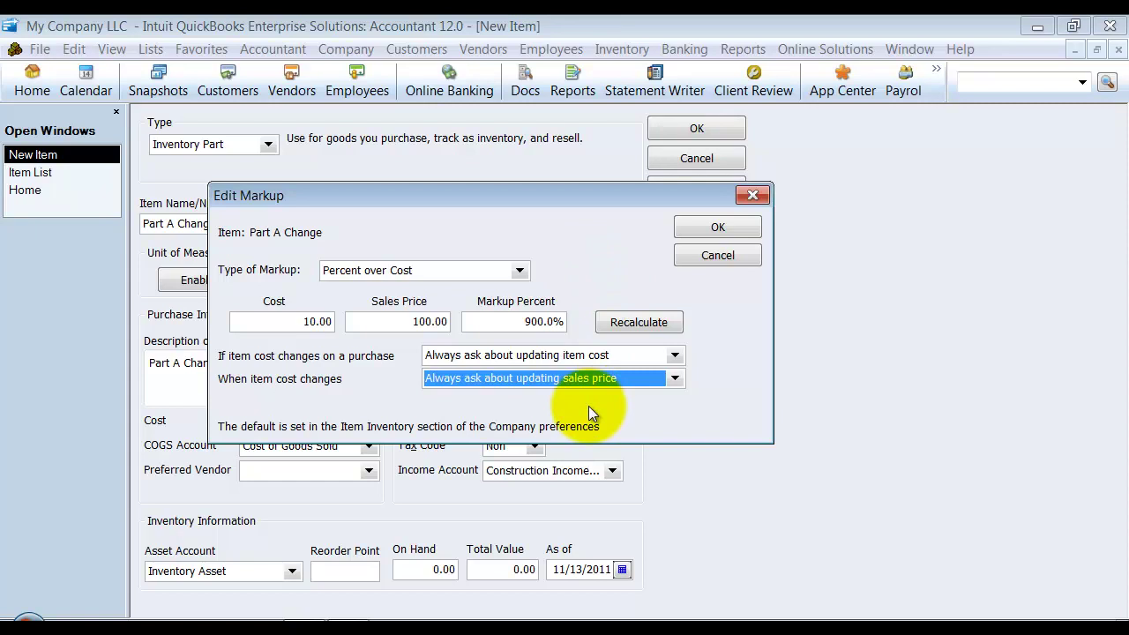
click(703, 231)
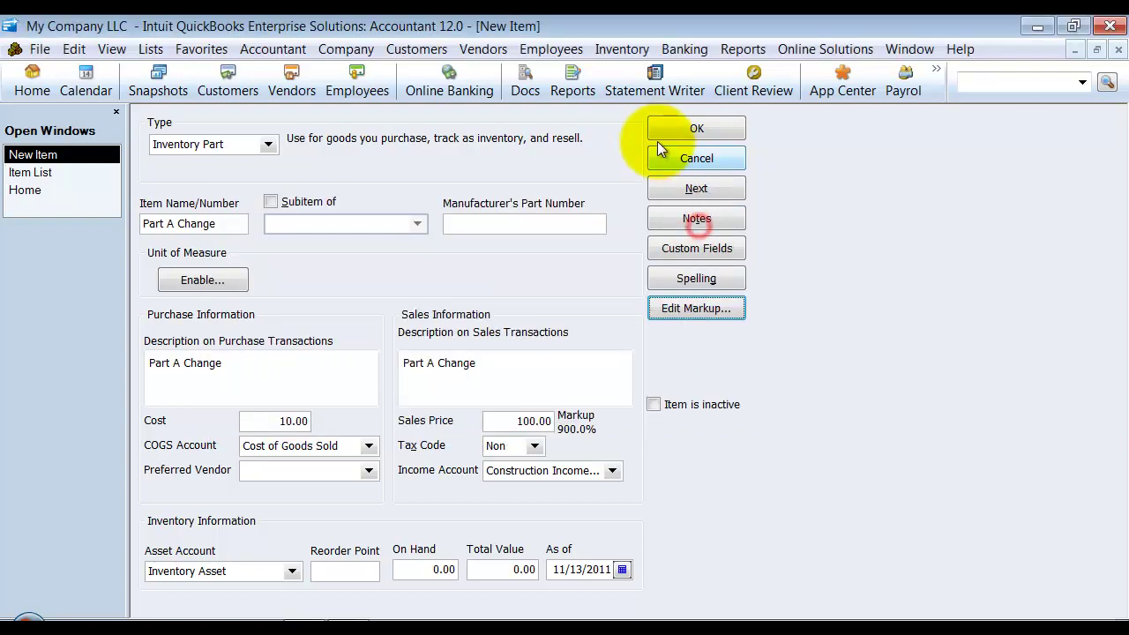
click(667, 129)
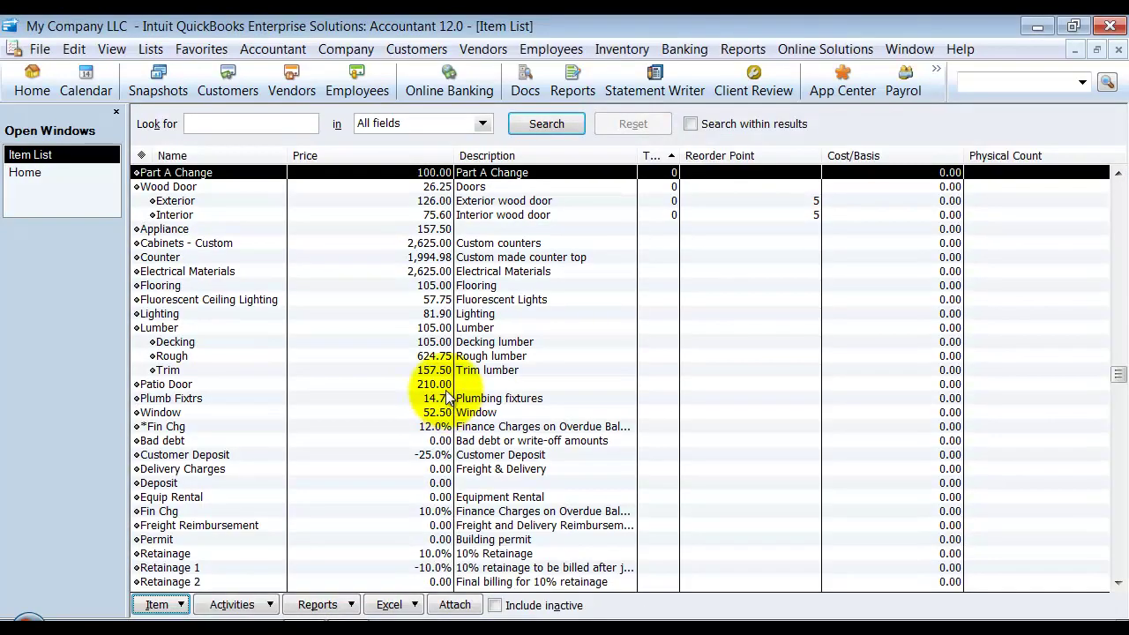
Start a new bill for the vendor A Cheung Limited
click(19, 177)
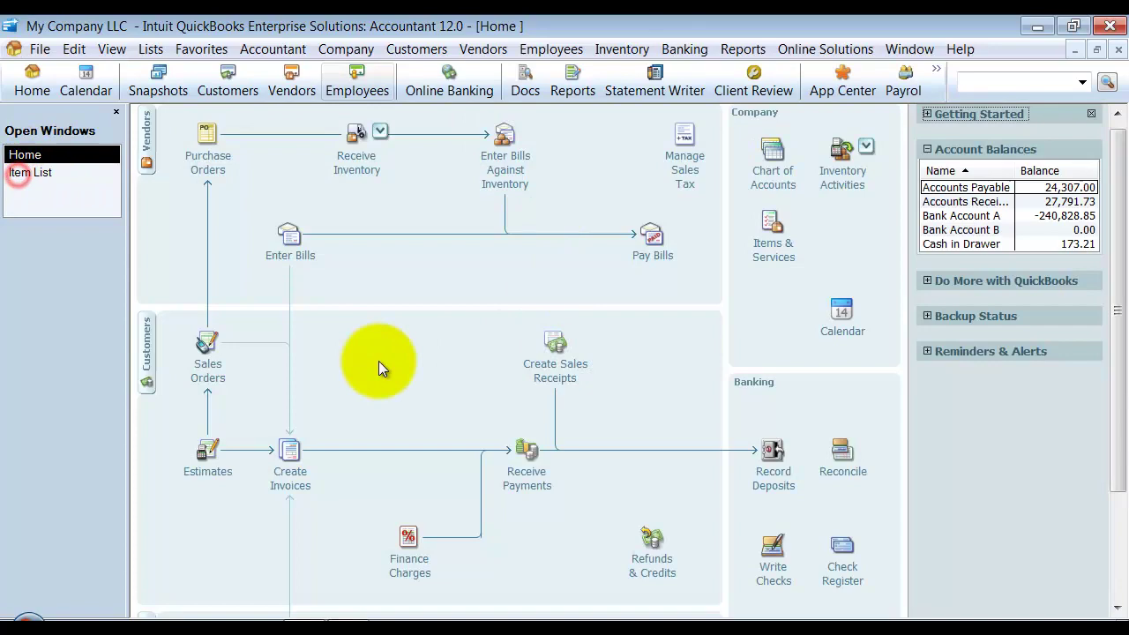
click(290, 247)
click(439, 213)
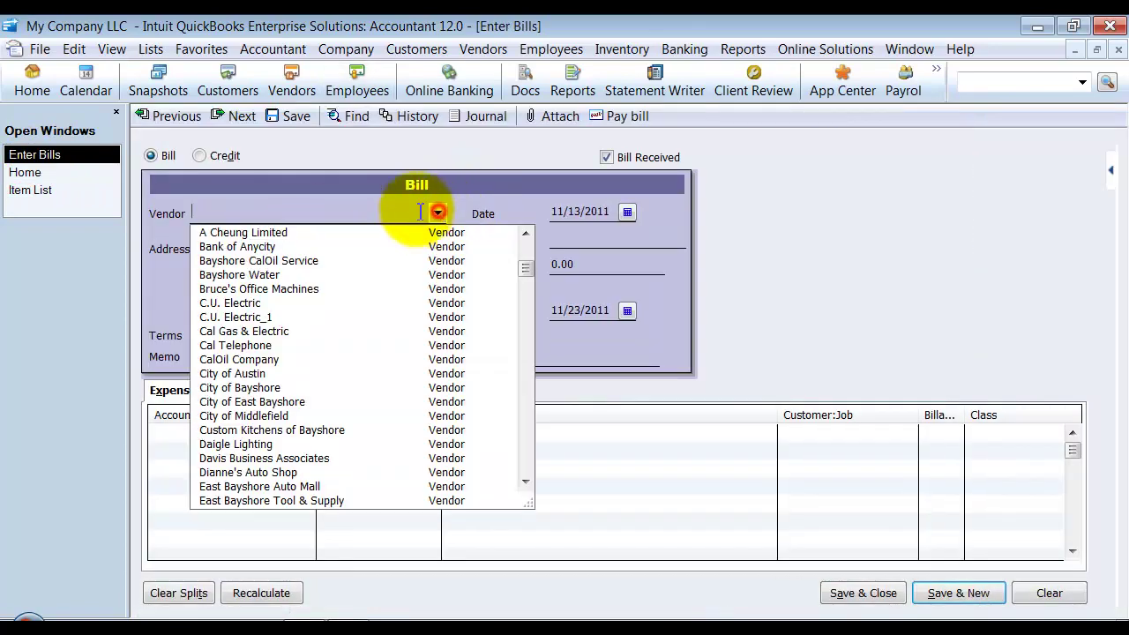
click(231, 232)
Add Part A Change as the first item line of the bill
click(326, 390)
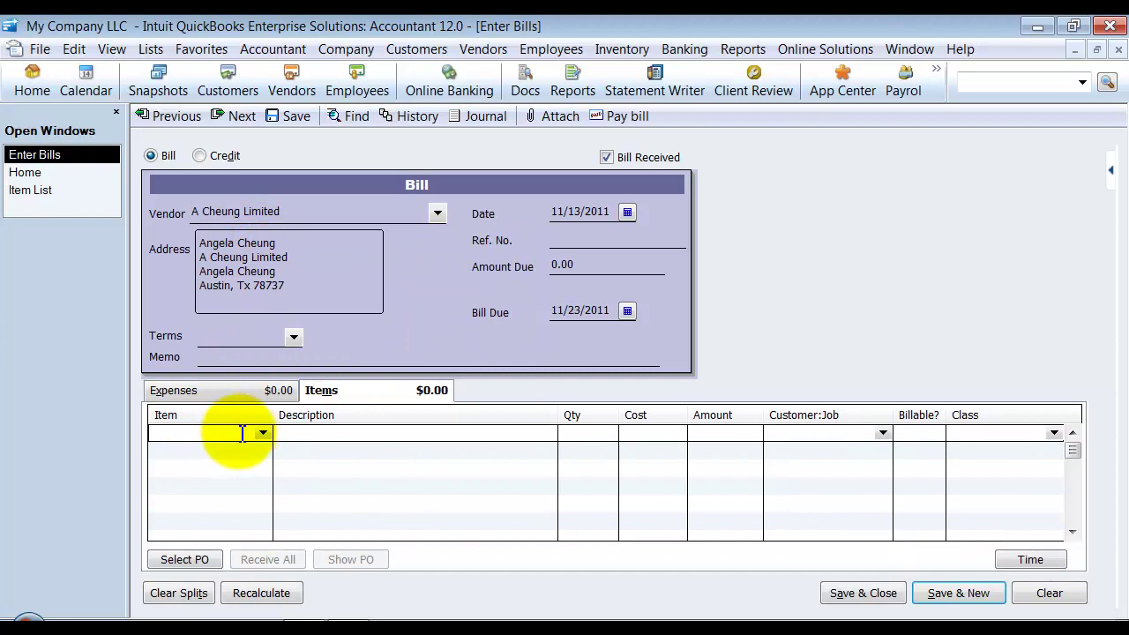
click(236, 431)
text(T)
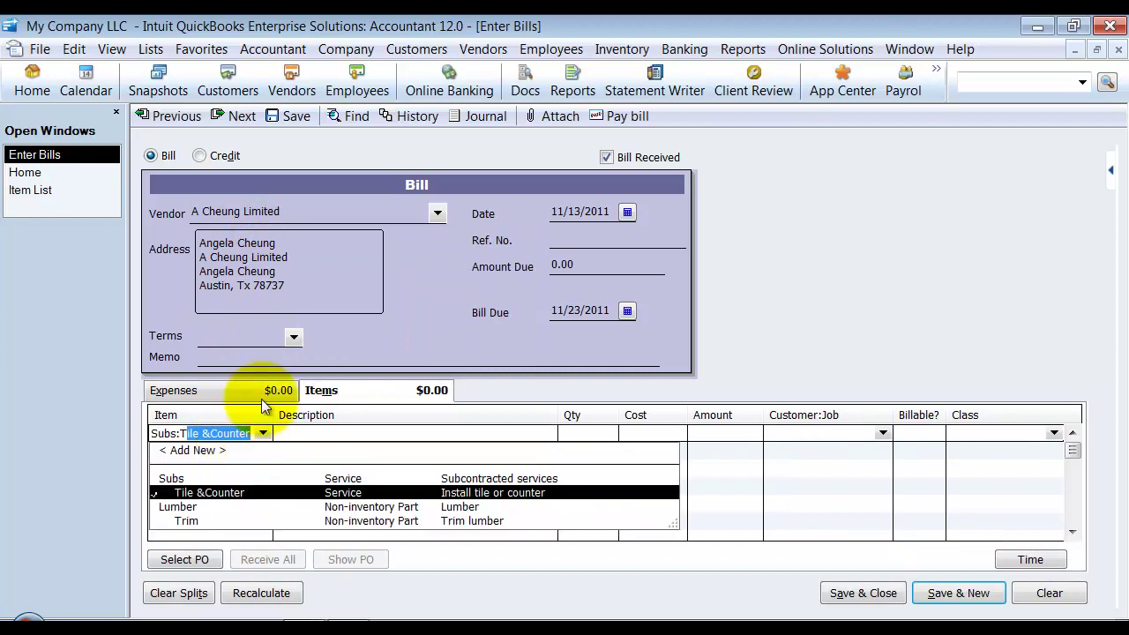
key(BackSpace)
key(BackSpace)
text(Pa)
key(Tab)
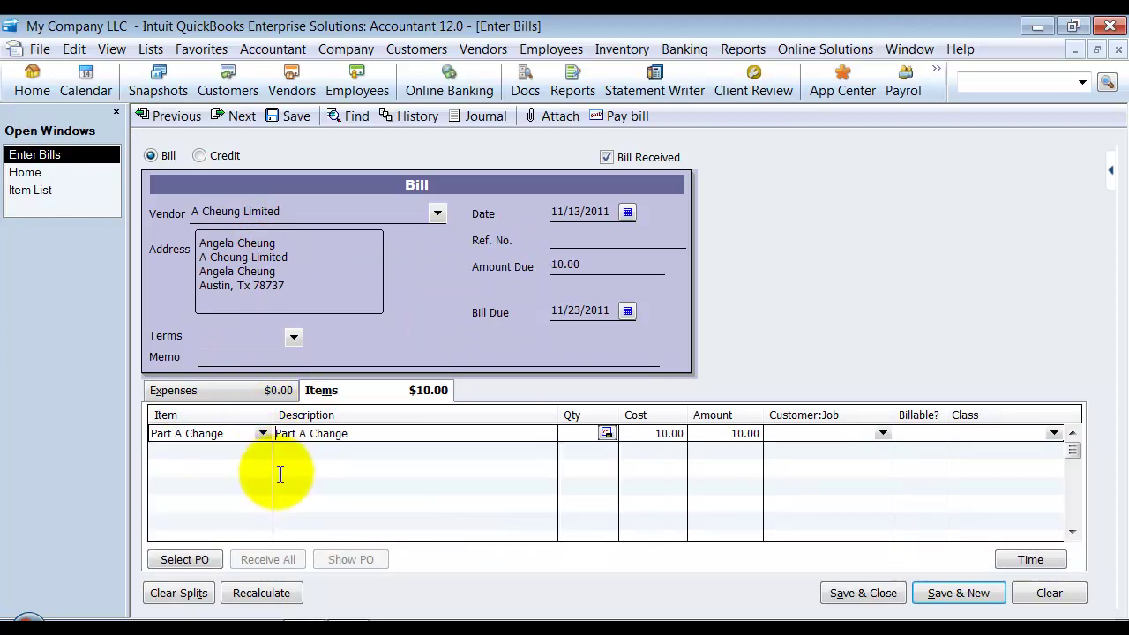
Set the quantity of Part A Change on the bill to 10 and its cost to 20
click(609, 431)
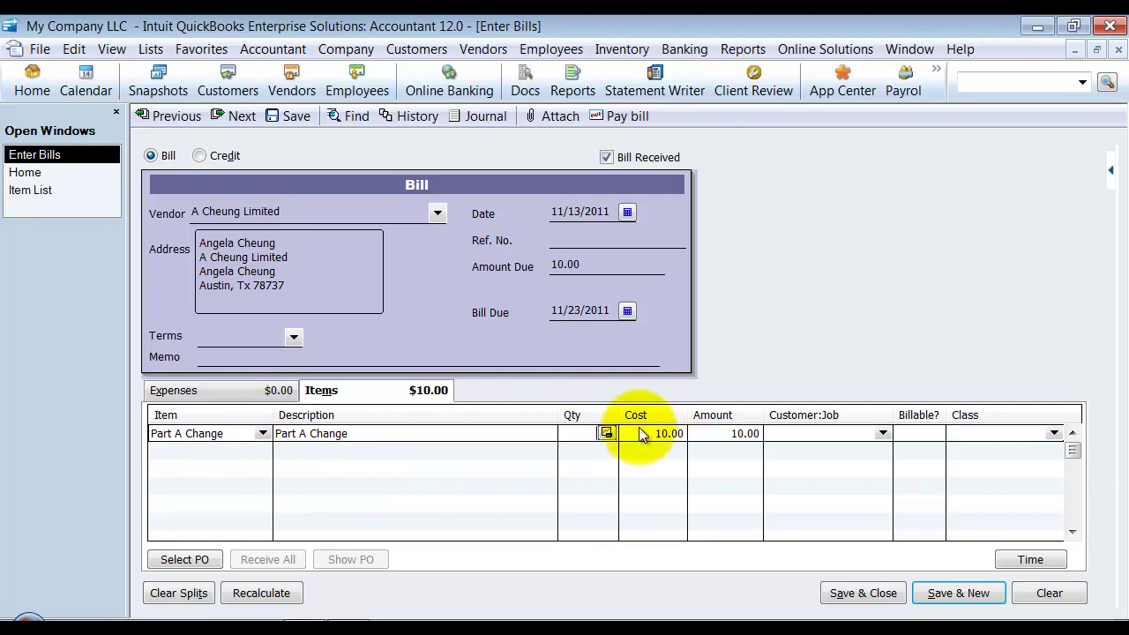
text(10)
click(678, 433)
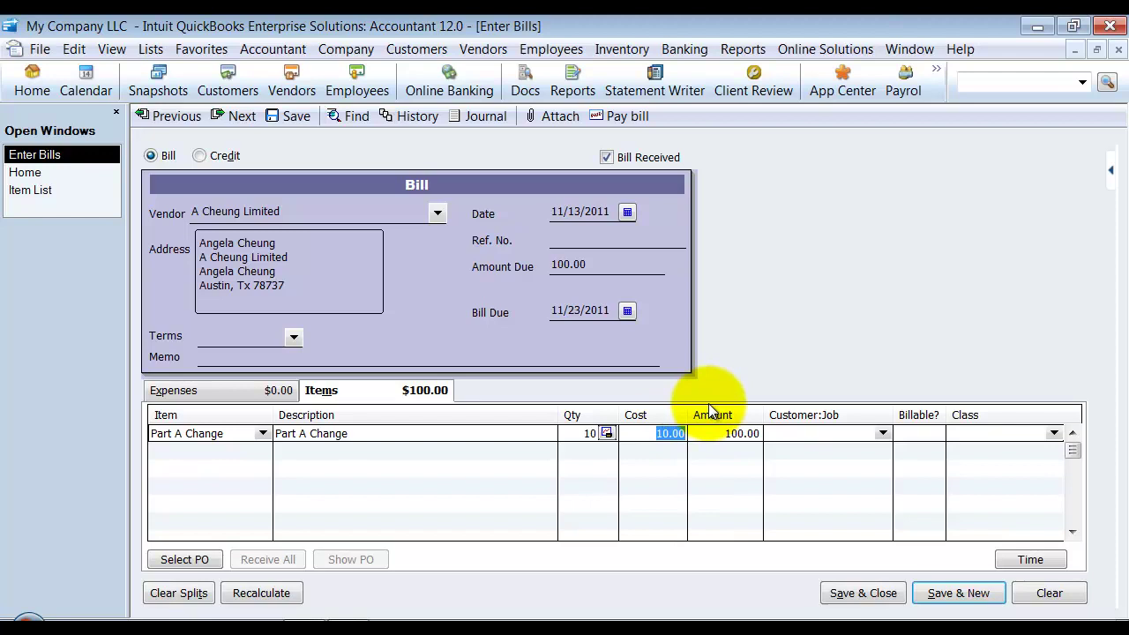
text(20)
key(Tab)
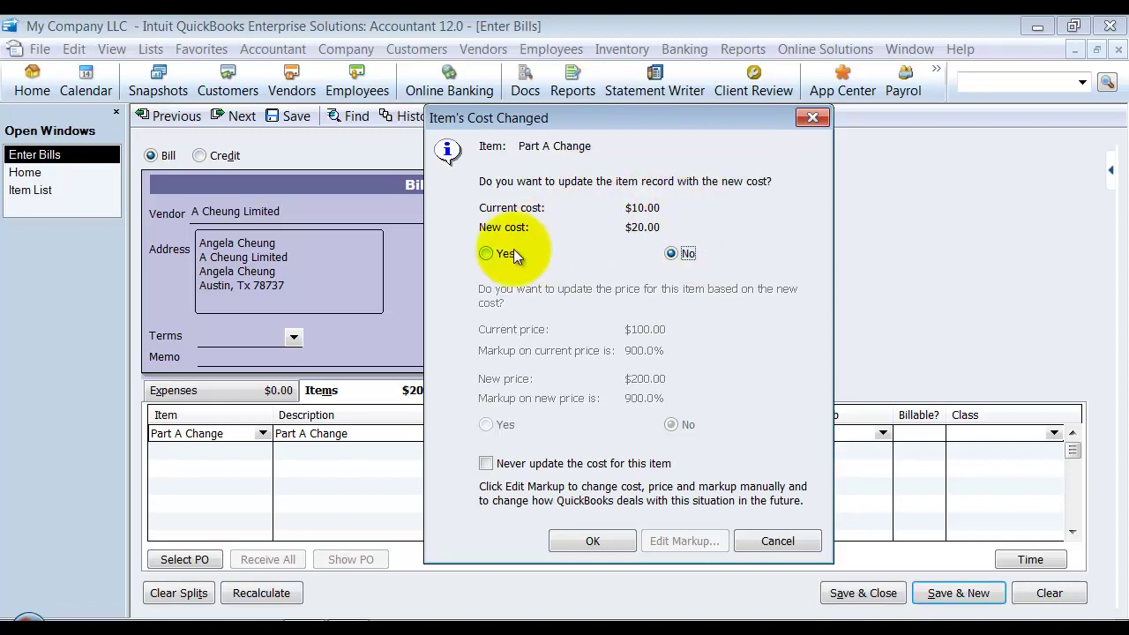
Accept updating both the item record's cost and its sales price based on the new cost, and save the bill
click(488, 255)
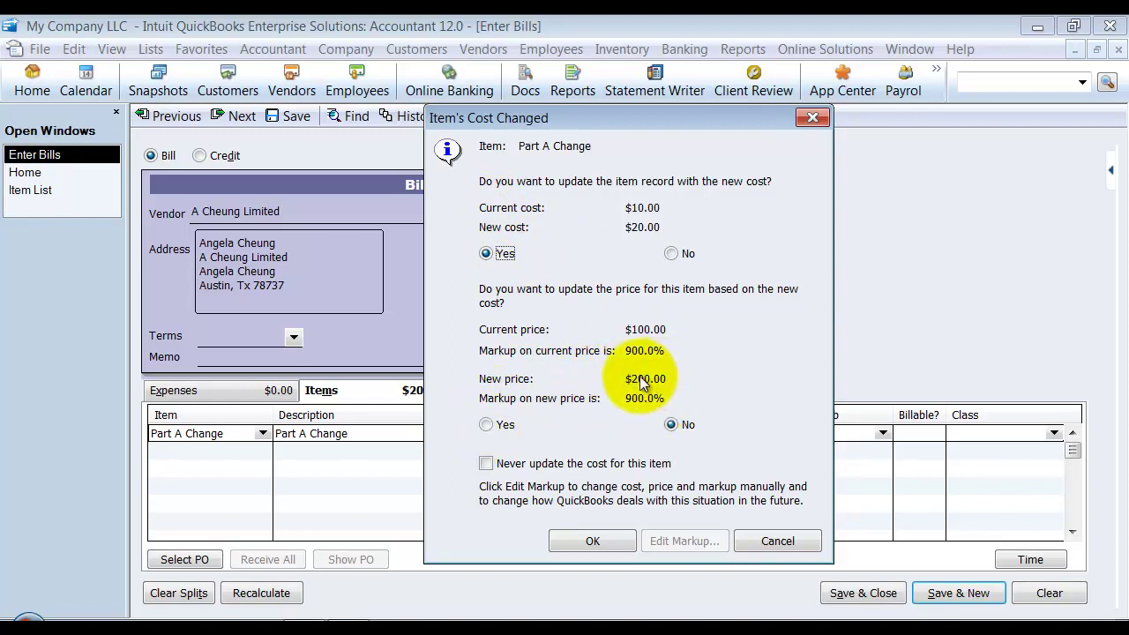
click(486, 426)
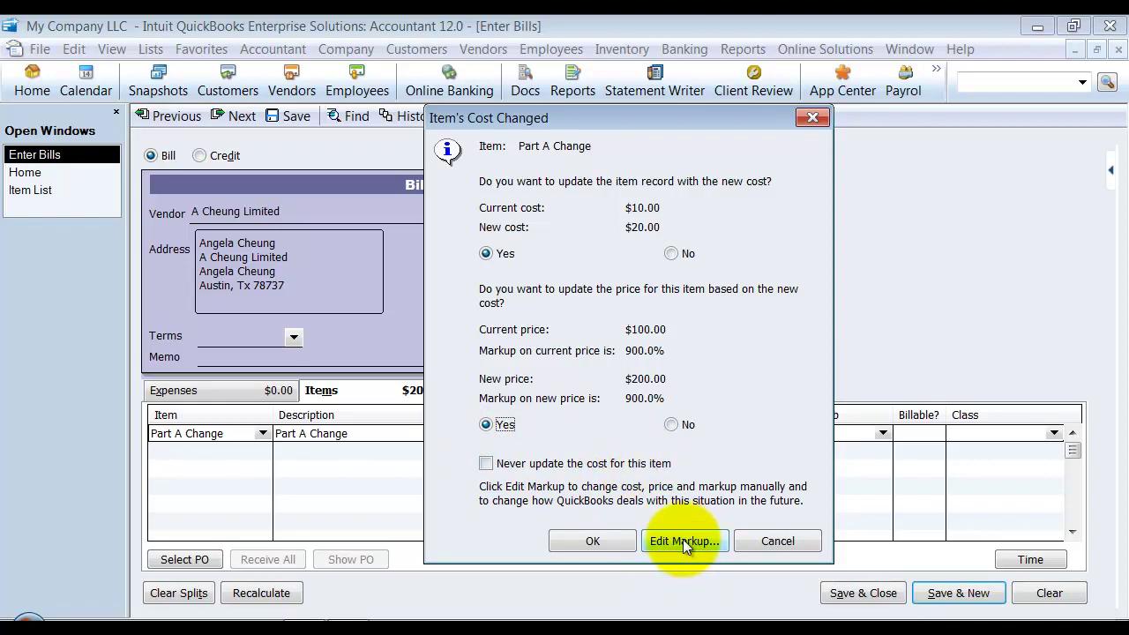
click(624, 540)
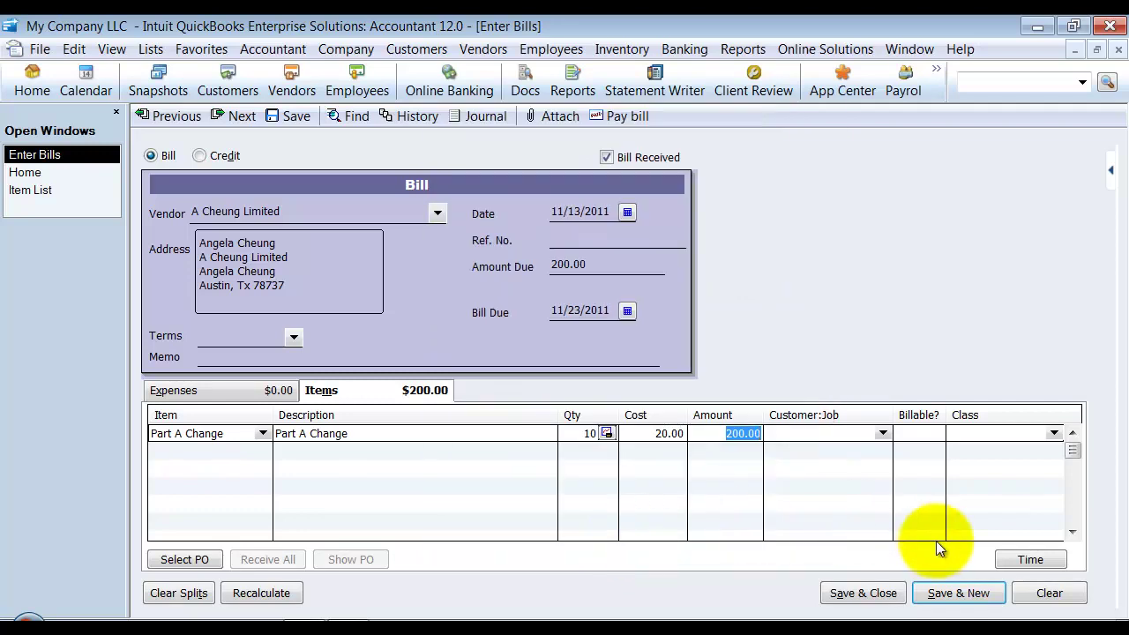
click(296, 114)
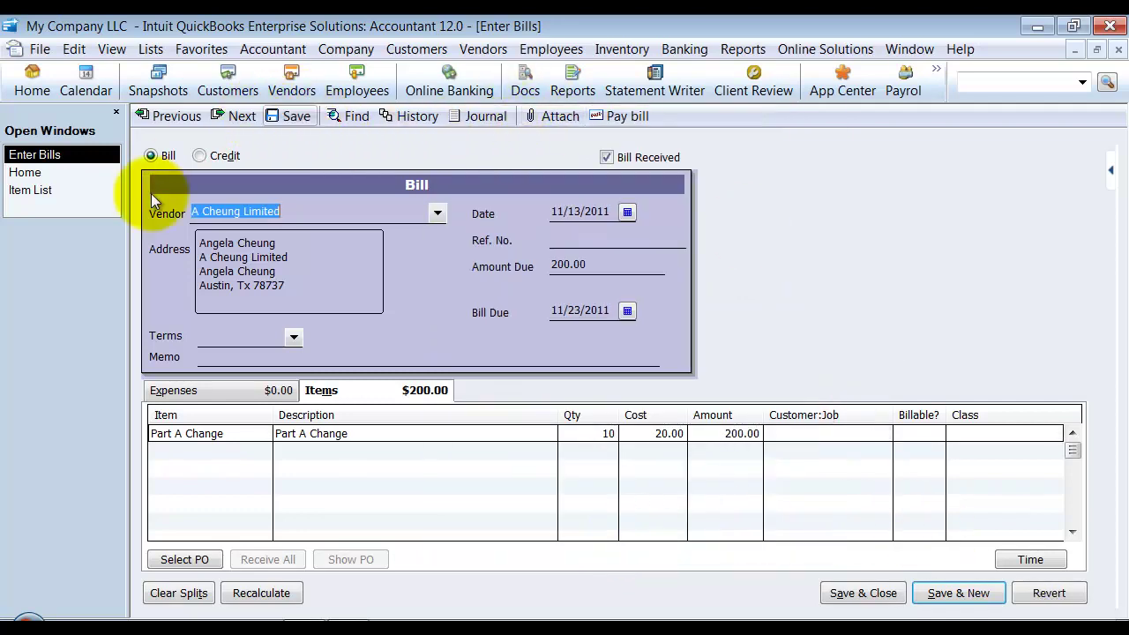
Check the cost and sales price in the item record of Part A Change, and close the item list and the bill
click(27, 190)
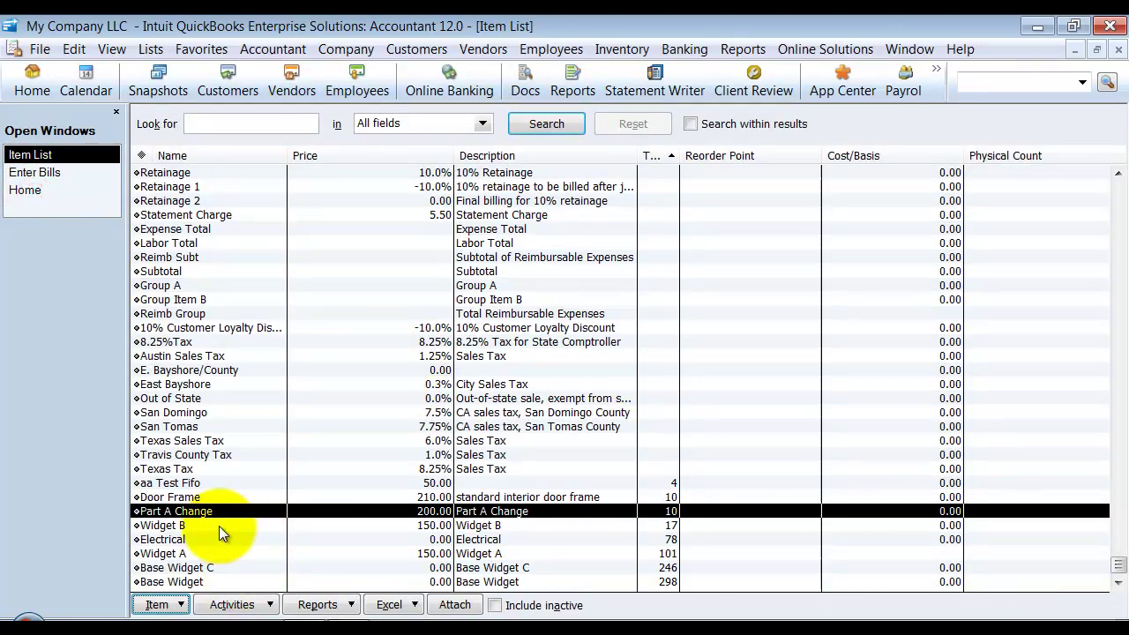
double_click(216, 512)
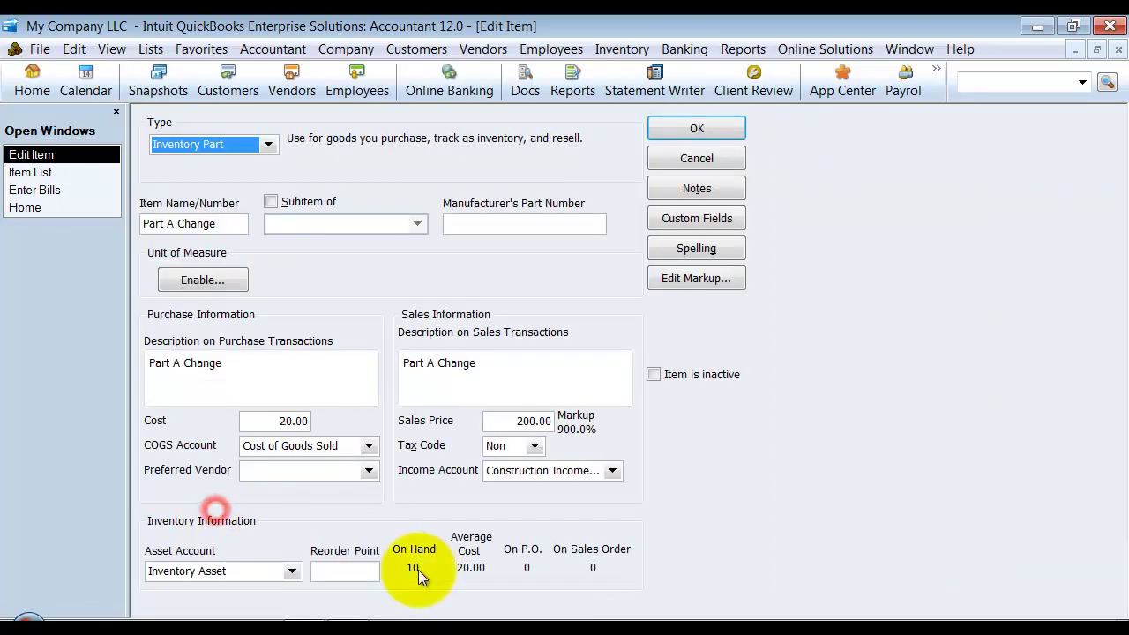
click(264, 421)
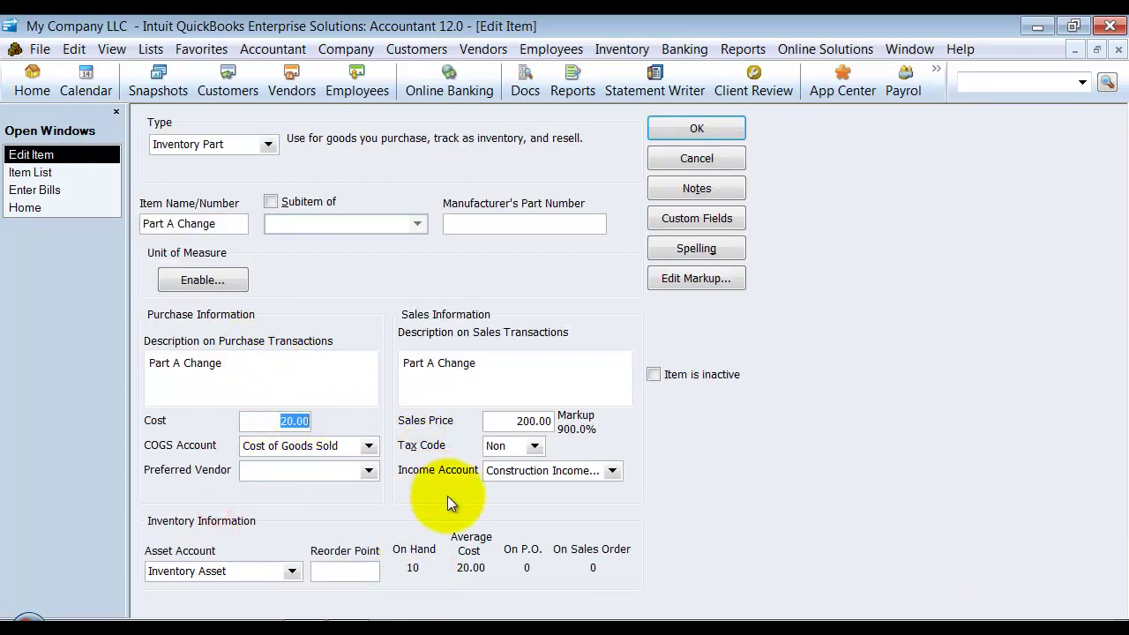
click(508, 422)
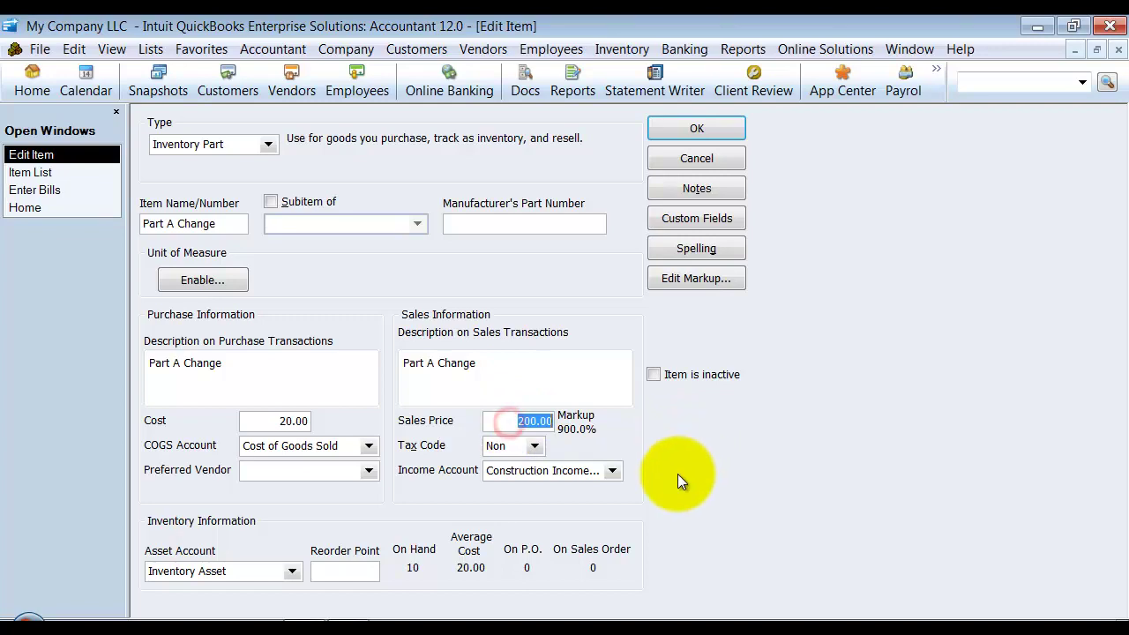
click(683, 124)
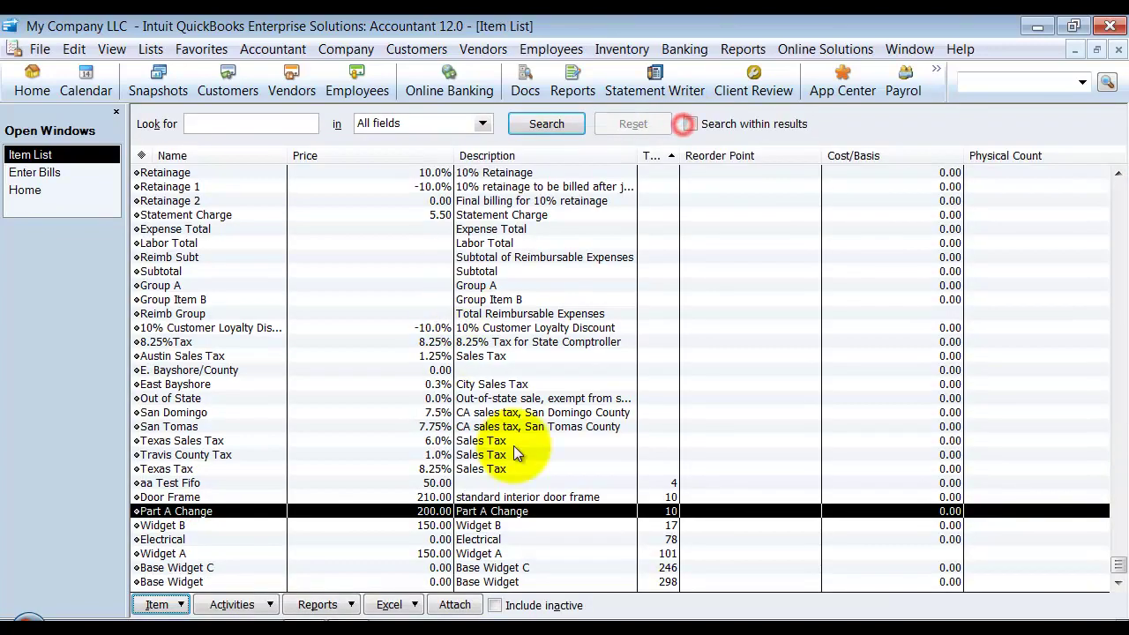
click(1118, 51)
click(1117, 50)
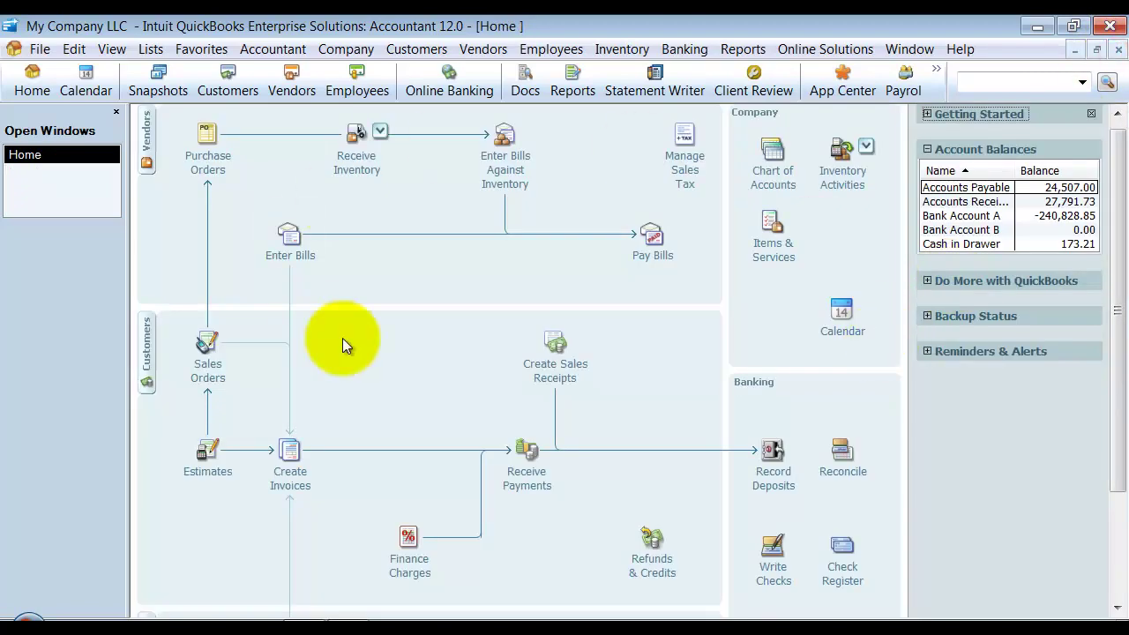